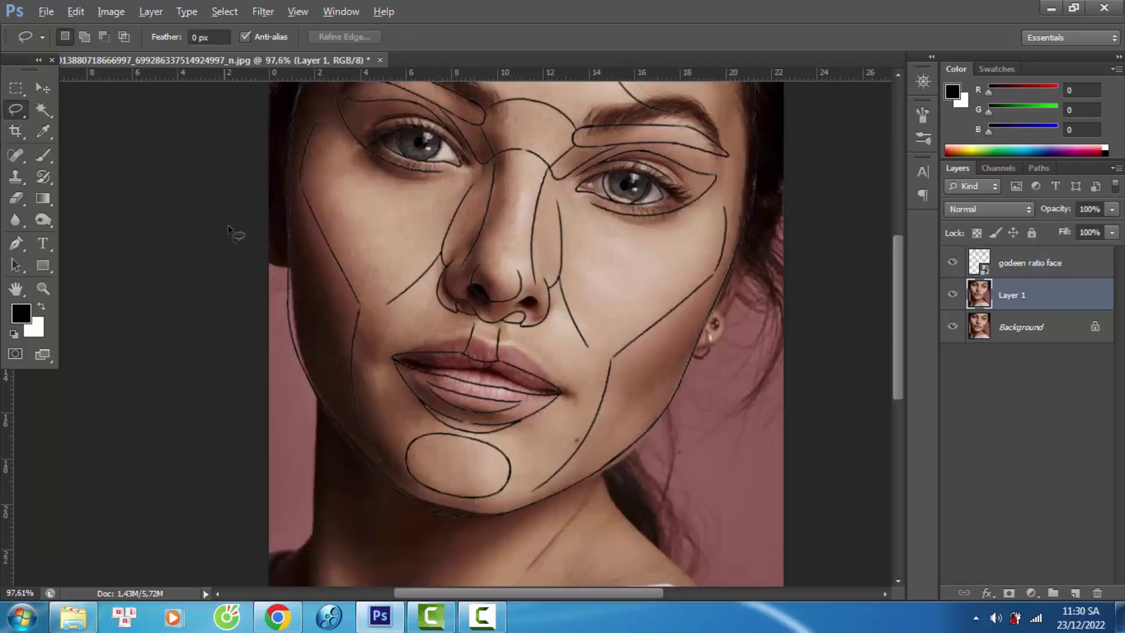
Step: Liquify the lassoed left cheek and jaw inward with Forward Warp at brush size 250
drag(745, 339, 753, 349)
click(263, 11)
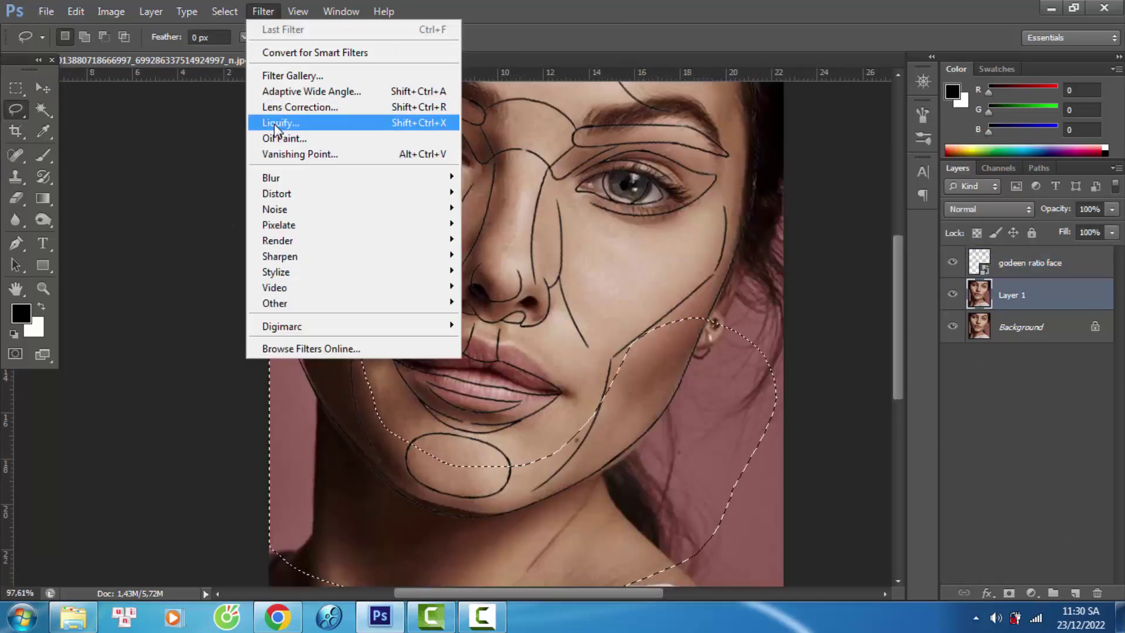
click(305, 113)
drag(370, 420, 544, 376)
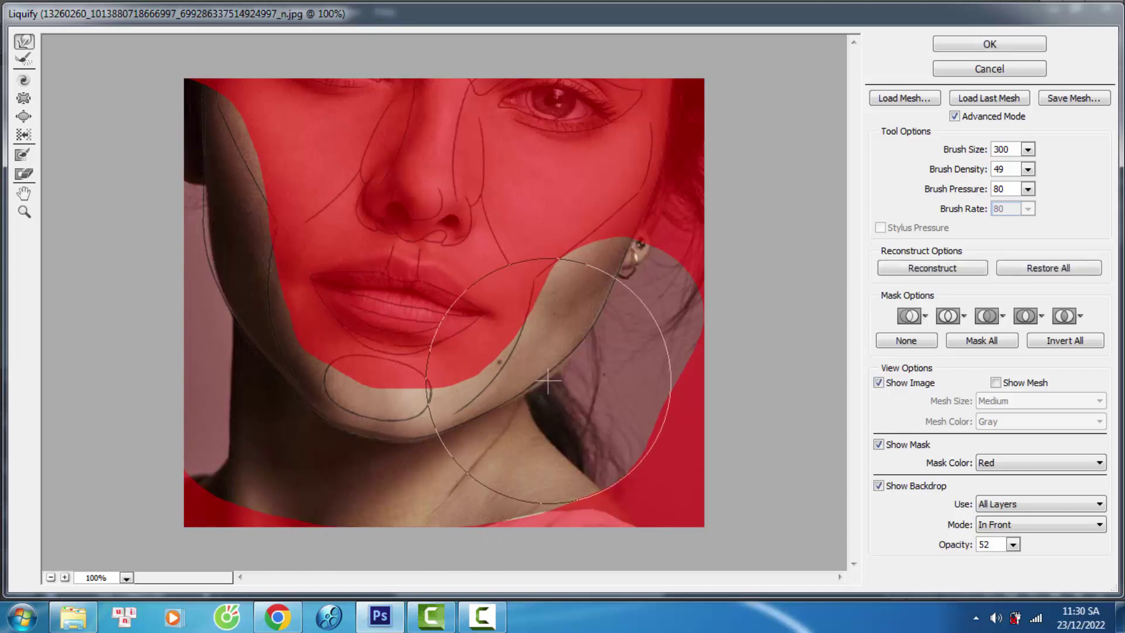
key(bracketleft)
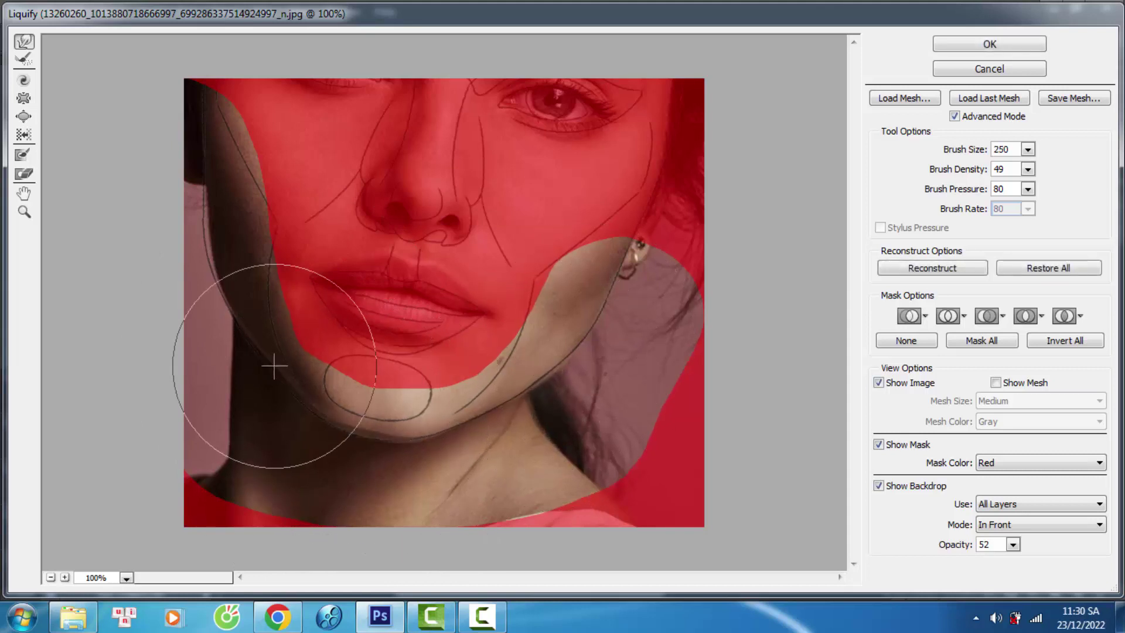
drag(242, 309, 201, 201)
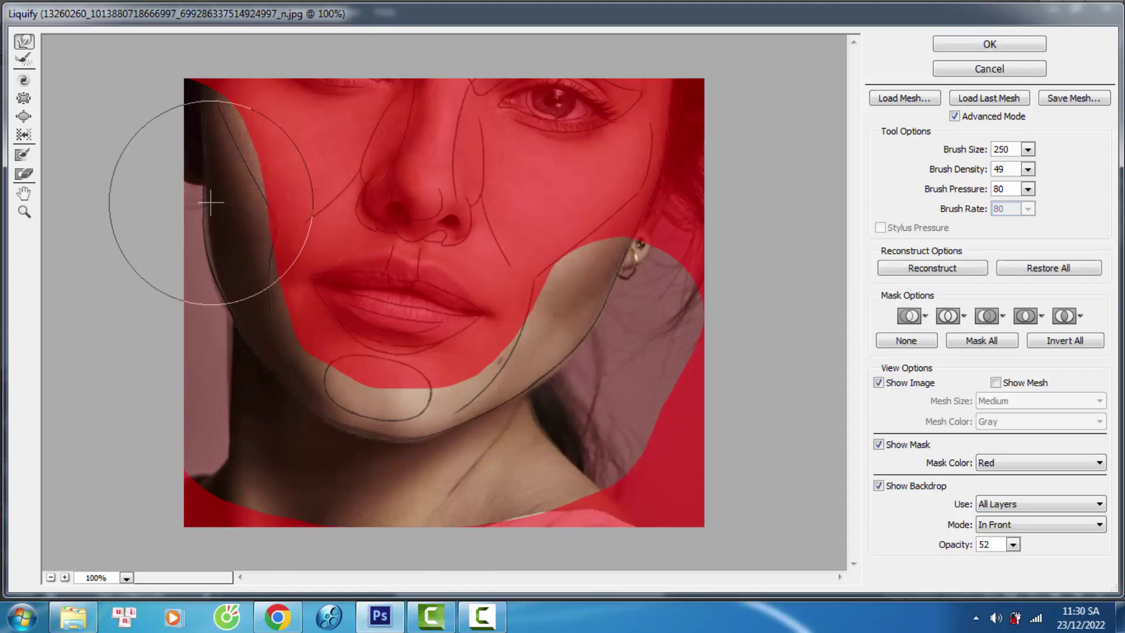
click(989, 45)
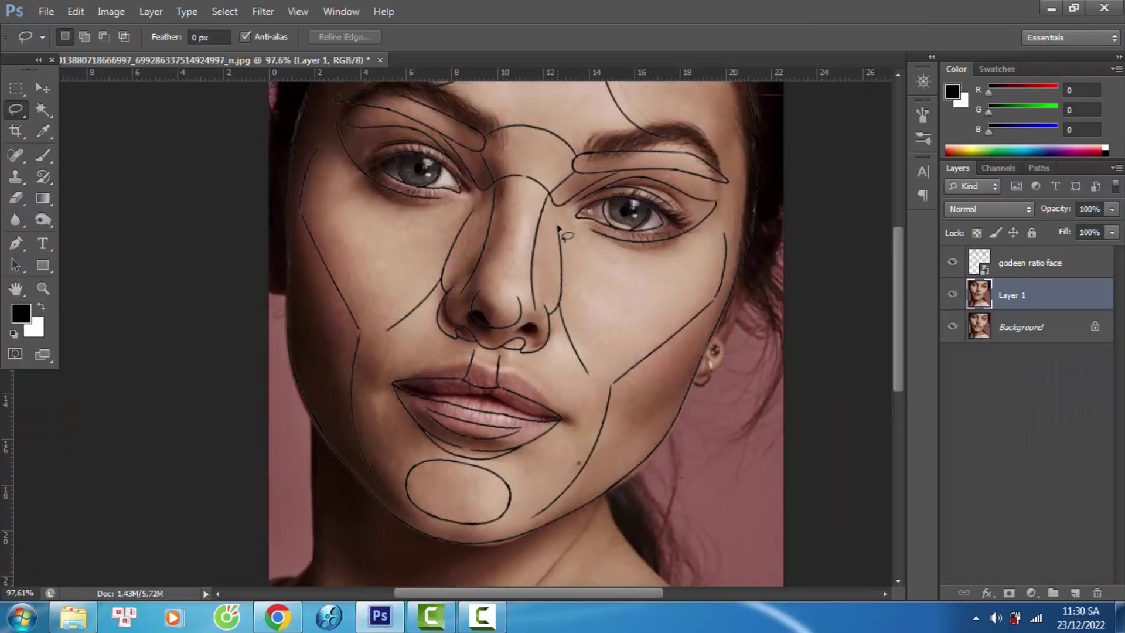
Step: Copy the central face to Layer 2, rotate it 3.45° and warp it
key(ctrl+j)
key(ctrl+t)
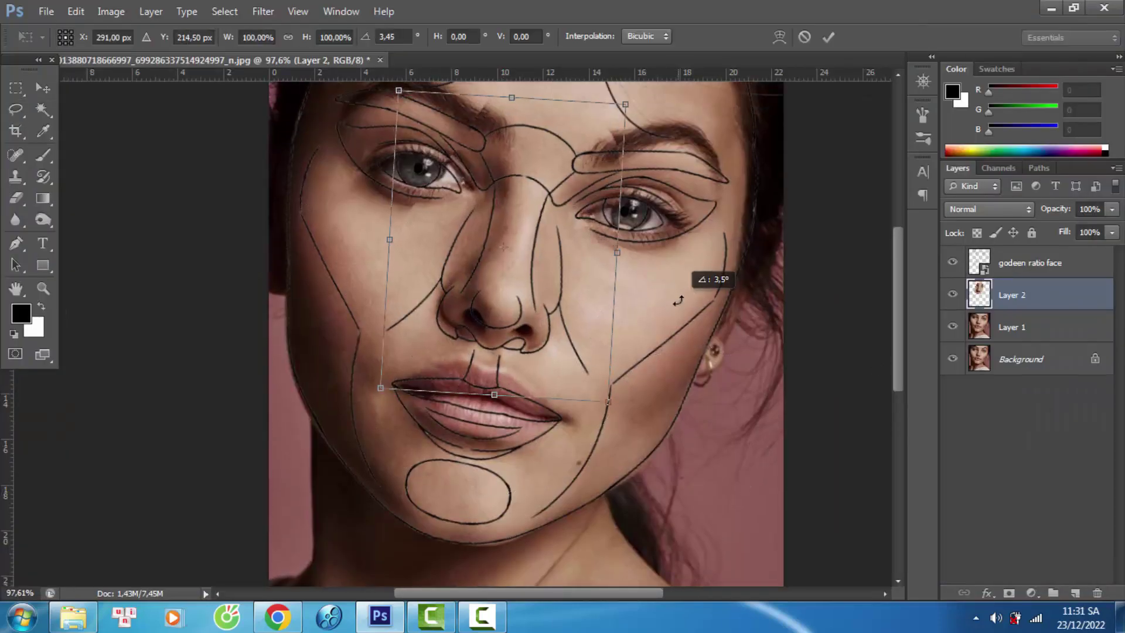
mouse_move(683, 297)
mouse_down()
mouse_move(710, 315)
mouse_move(728, 293)
mouse_up()
right_click(762, 324)
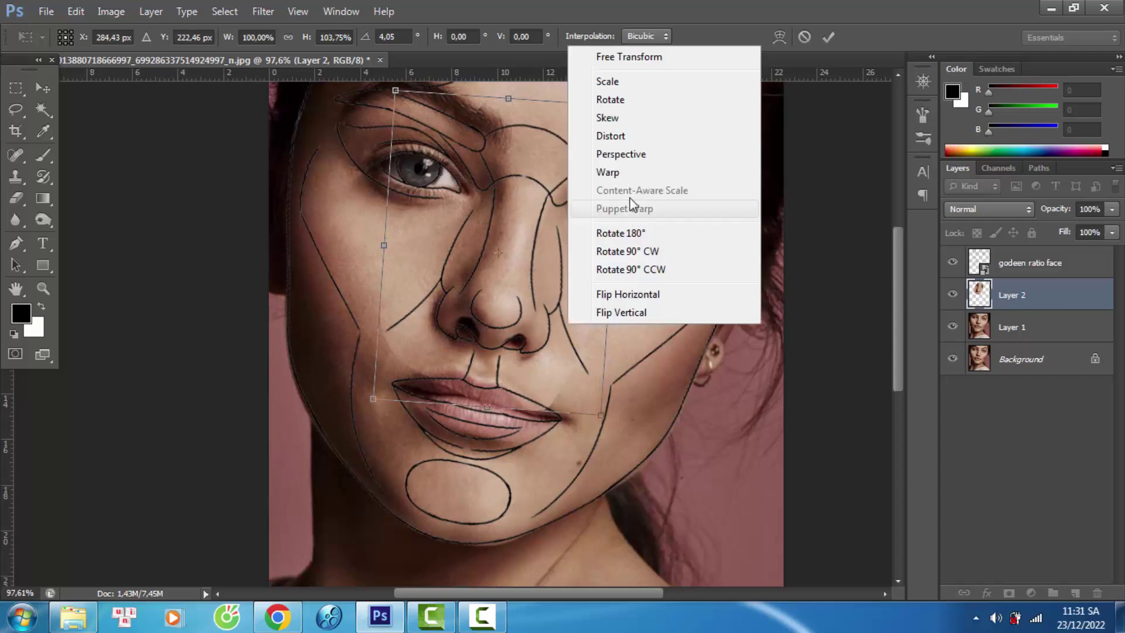
click(592, 160)
key(Return)
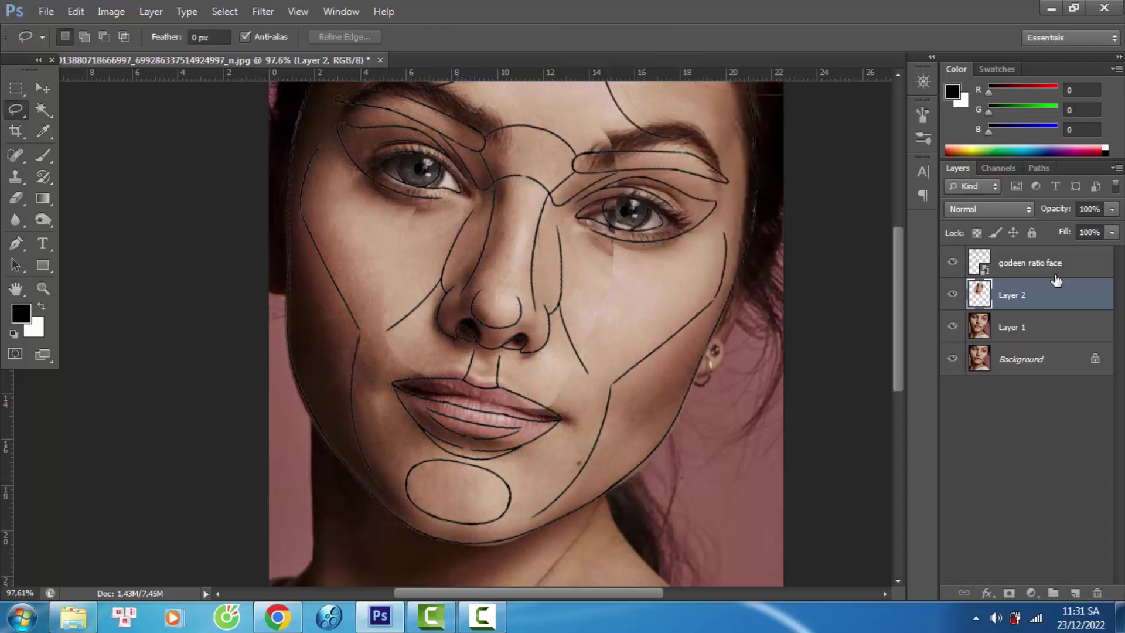
Step: Hide the golden-ratio overlay and erase the distorted lips from Layer 2
click(952, 262)
key(e)
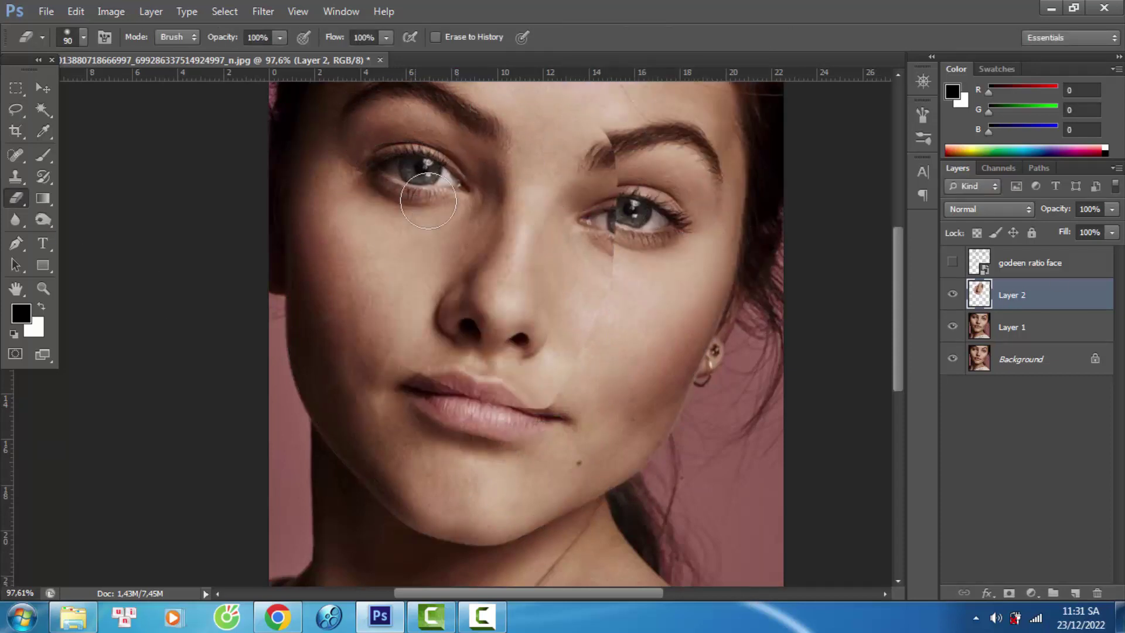
drag(584, 385, 388, 370)
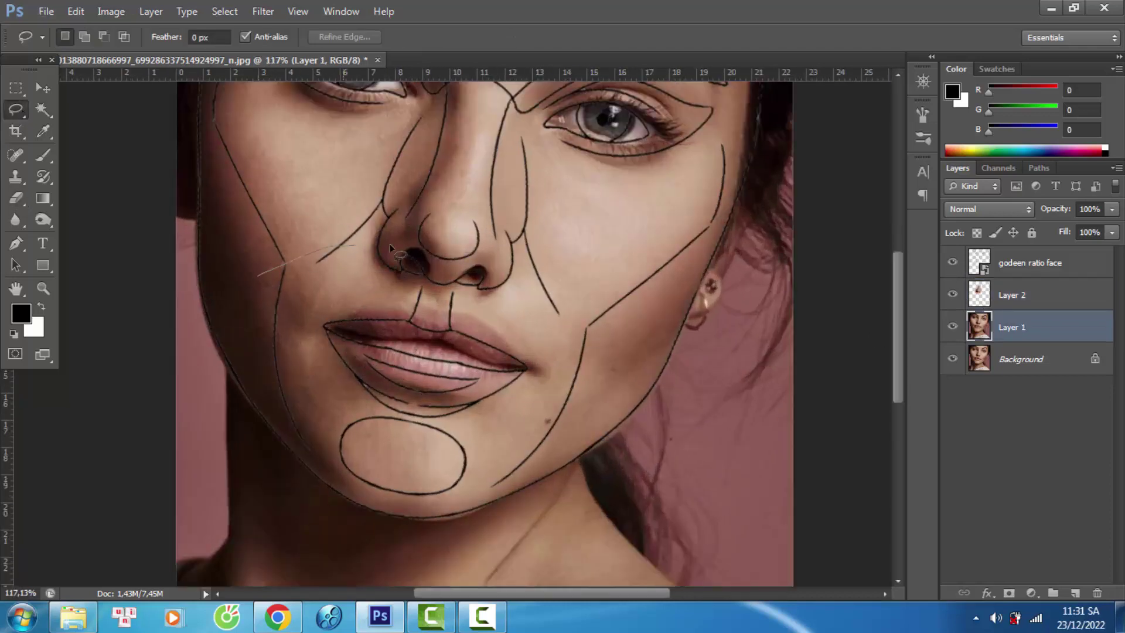
Step: Copy the lassoed mouth and chin to Layer 3 and rotate it 1.65°
drag(332, 438, 256, 265)
key(ctrl+j)
key(ctrl+t)
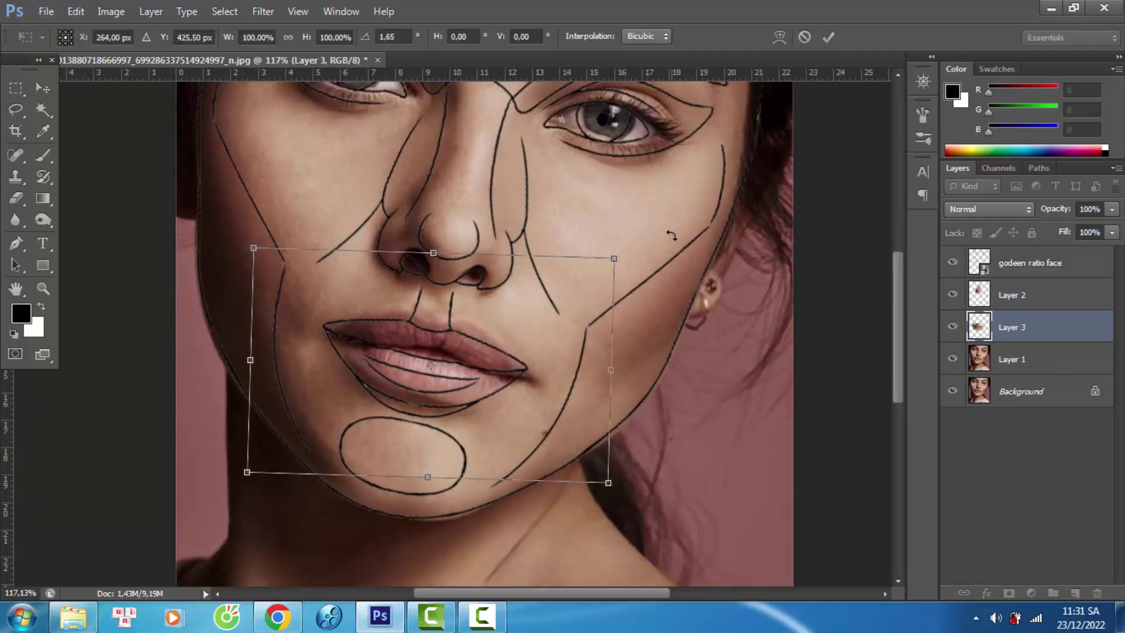
drag(667, 227, 670, 234)
right_click(602, 327)
click(586, 193)
Step: Warp the mouth patch's mesh edges to match the overlay's jawline
drag(582, 409, 615, 386)
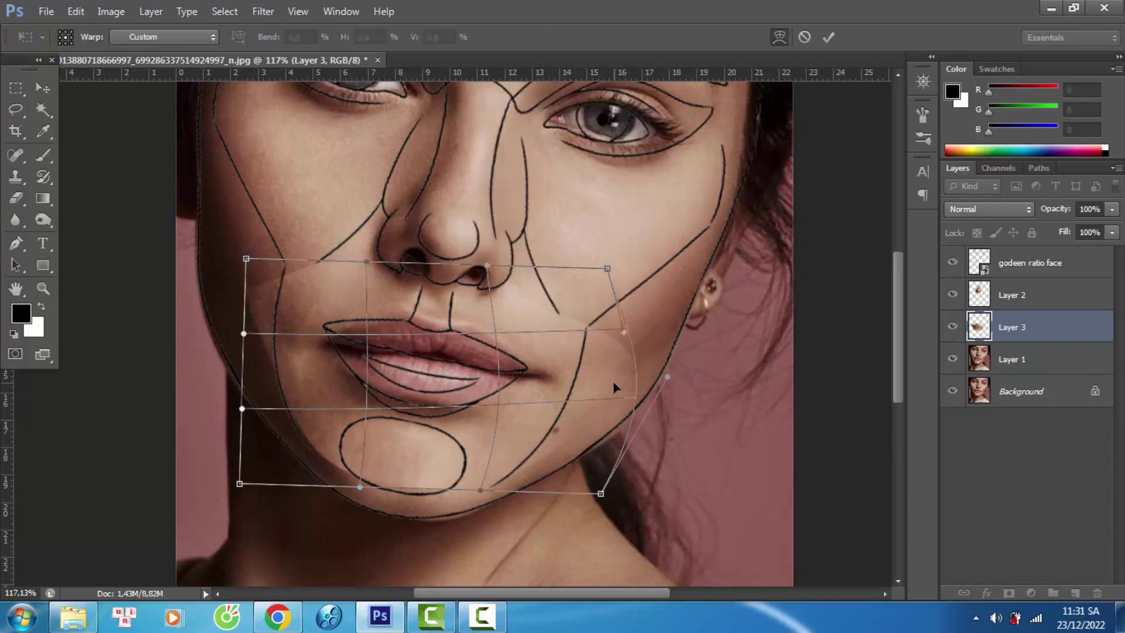
drag(251, 343, 233, 310)
drag(410, 276, 404, 285)
drag(381, 457, 379, 490)
drag(333, 526, 329, 535)
drag(669, 377, 662, 346)
drag(216, 283, 218, 258)
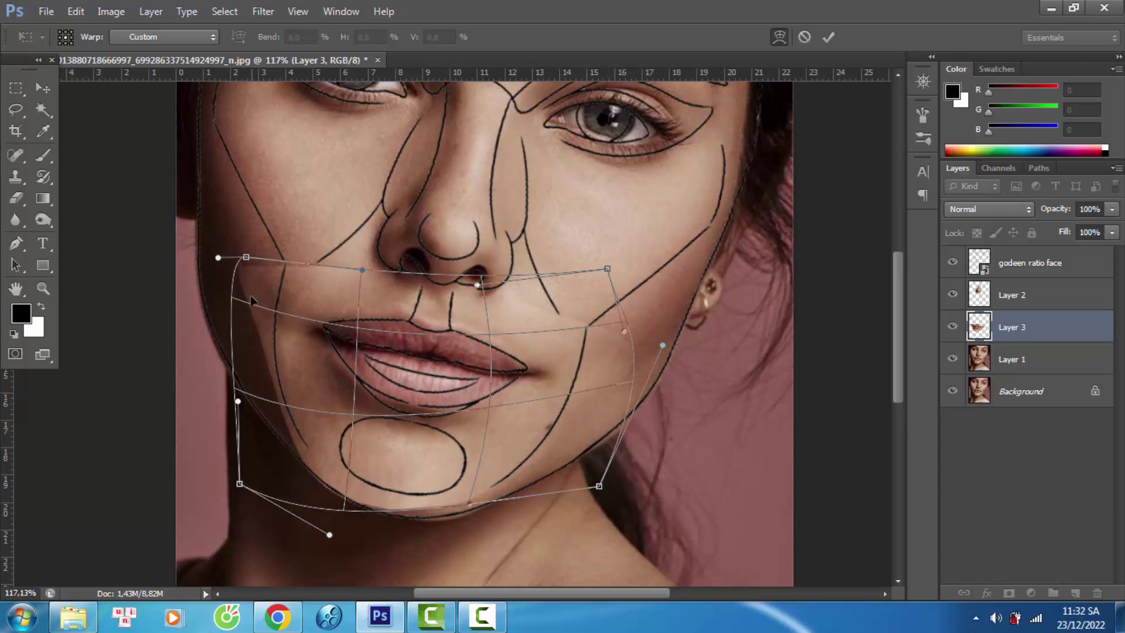
drag(616, 389, 617, 397)
drag(440, 278, 440, 286)
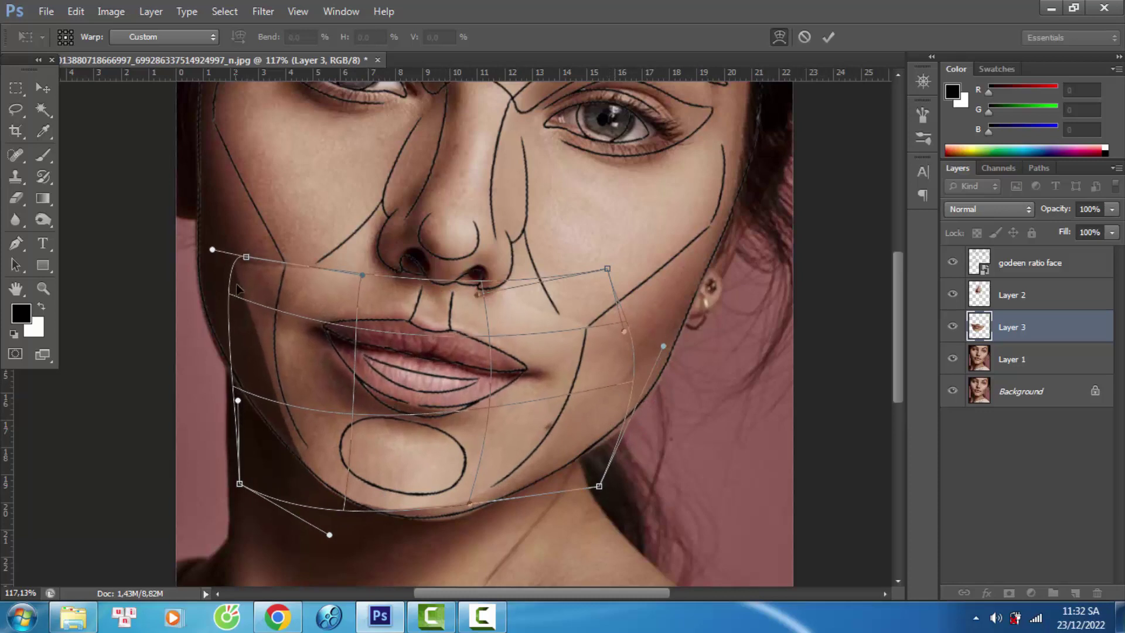
drag(236, 285, 239, 278)
drag(432, 297, 424, 293)
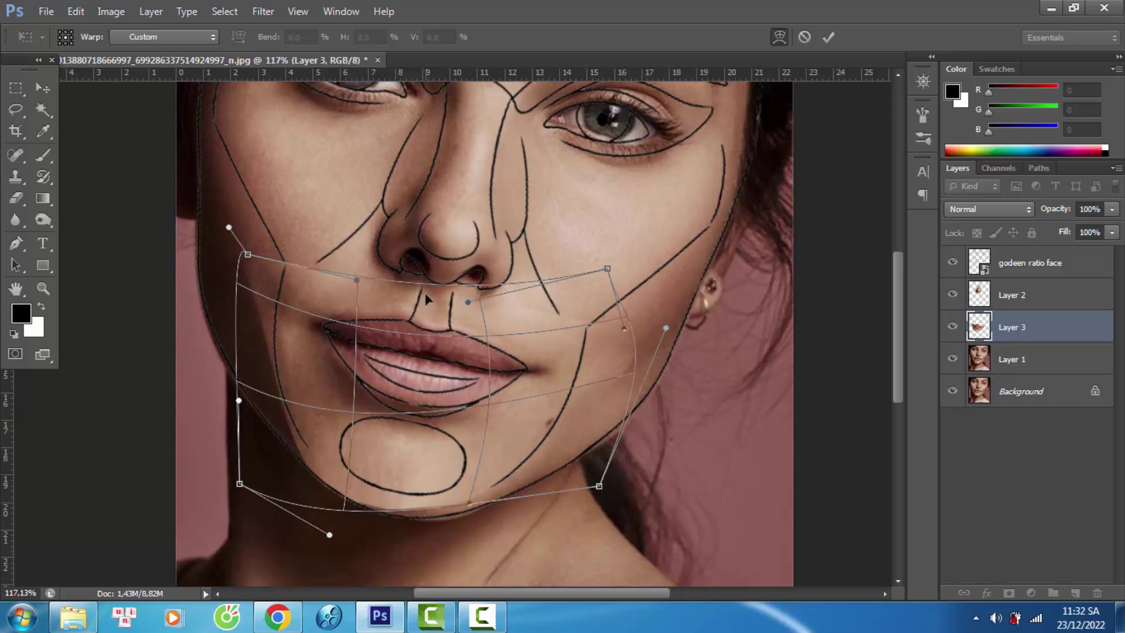
key(Return)
Step: Hide the overlay and erase the patch's hard edge along jaw and chin
click(952, 262)
click(16, 198)
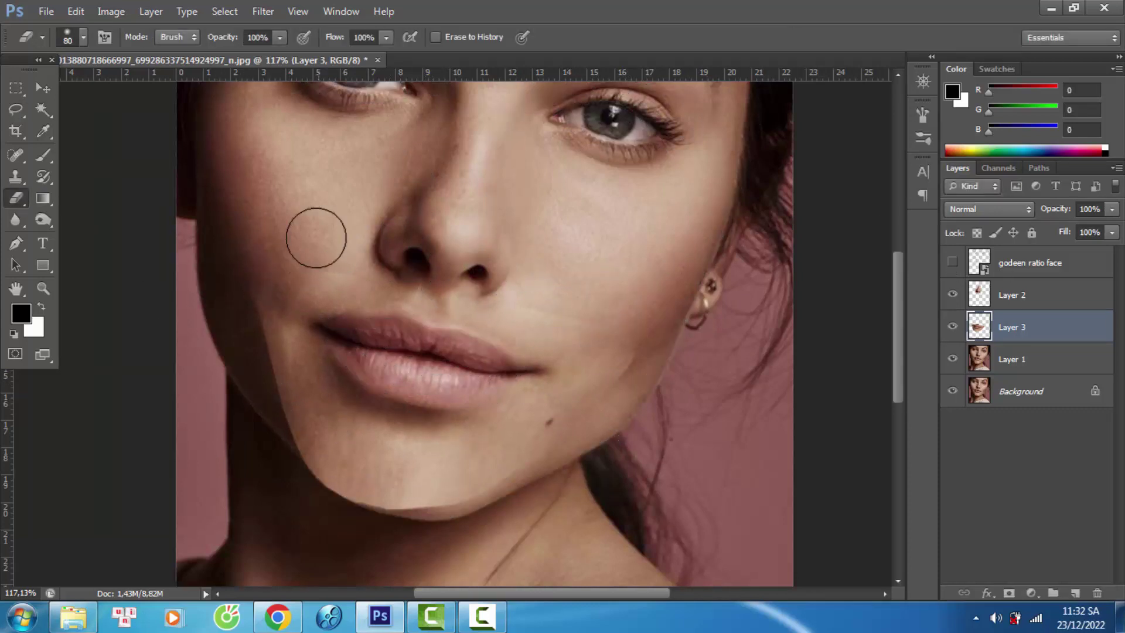
drag(254, 284, 402, 487)
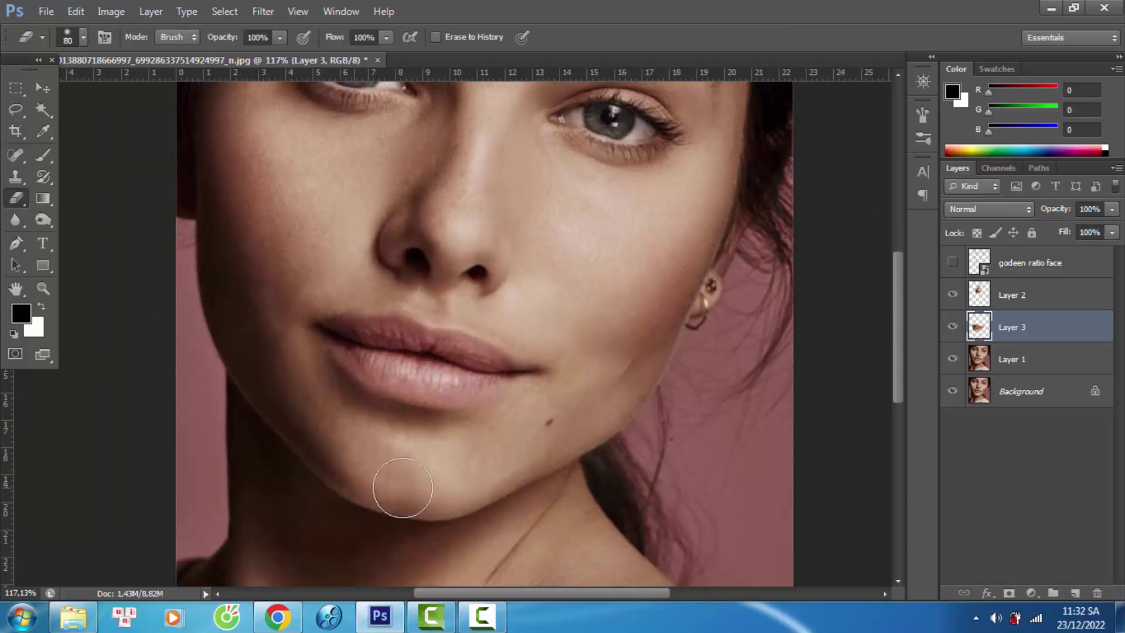
scroll(211, 345, down, 4)
scroll(402, 326, up, 6)
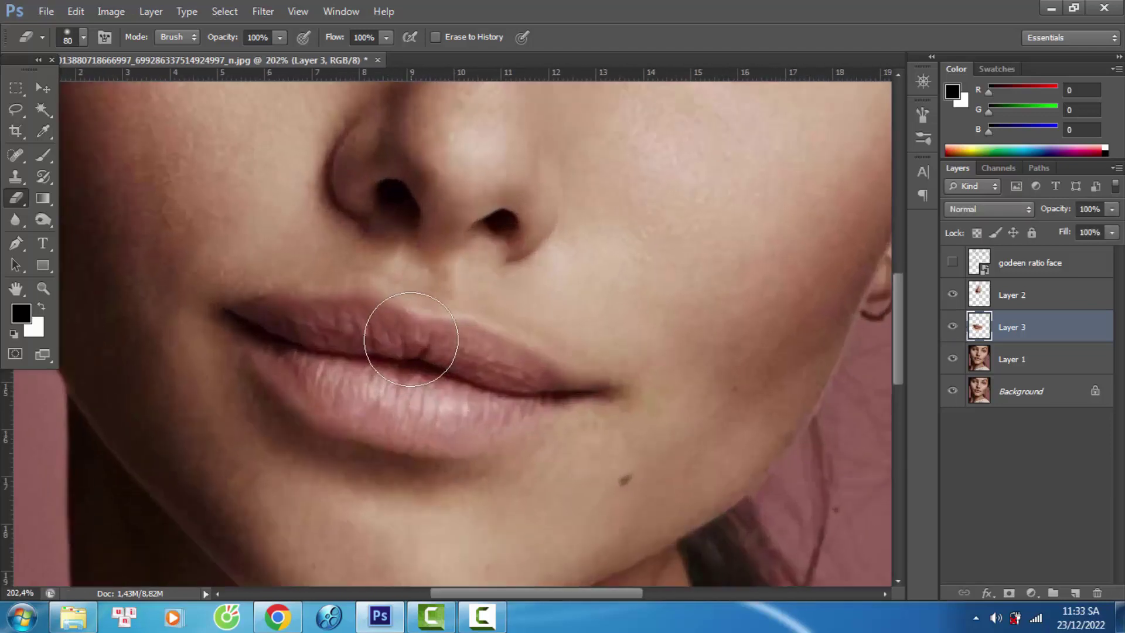
key(alt+bracketleft)
Step: On Layer 1, lasso the lips and reshape them with Liquify
click(15, 109)
drag(572, 243, 580, 252)
click(263, 11)
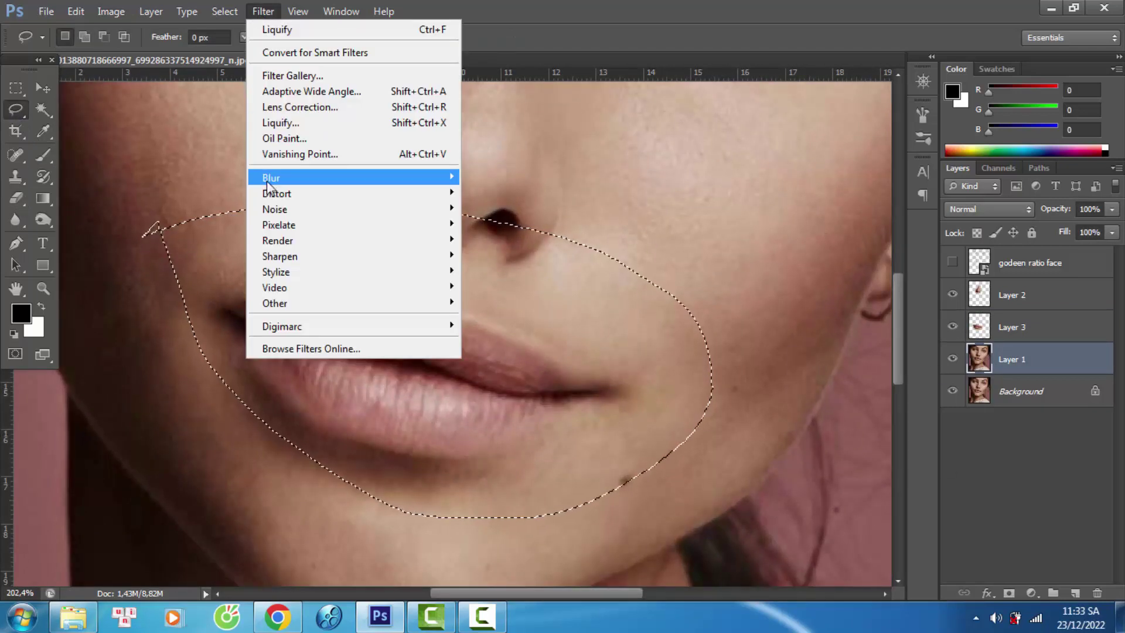
click(301, 25)
drag(457, 314, 432, 294)
key(Return)
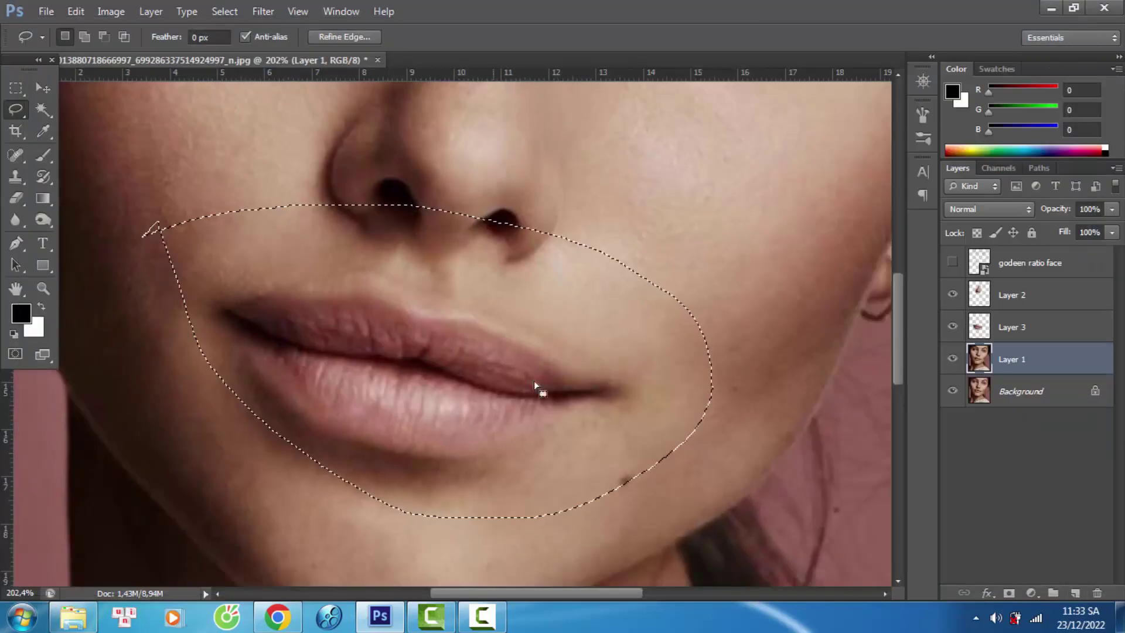
Step: Liquify the lips a second time, then deselect
click(263, 11)
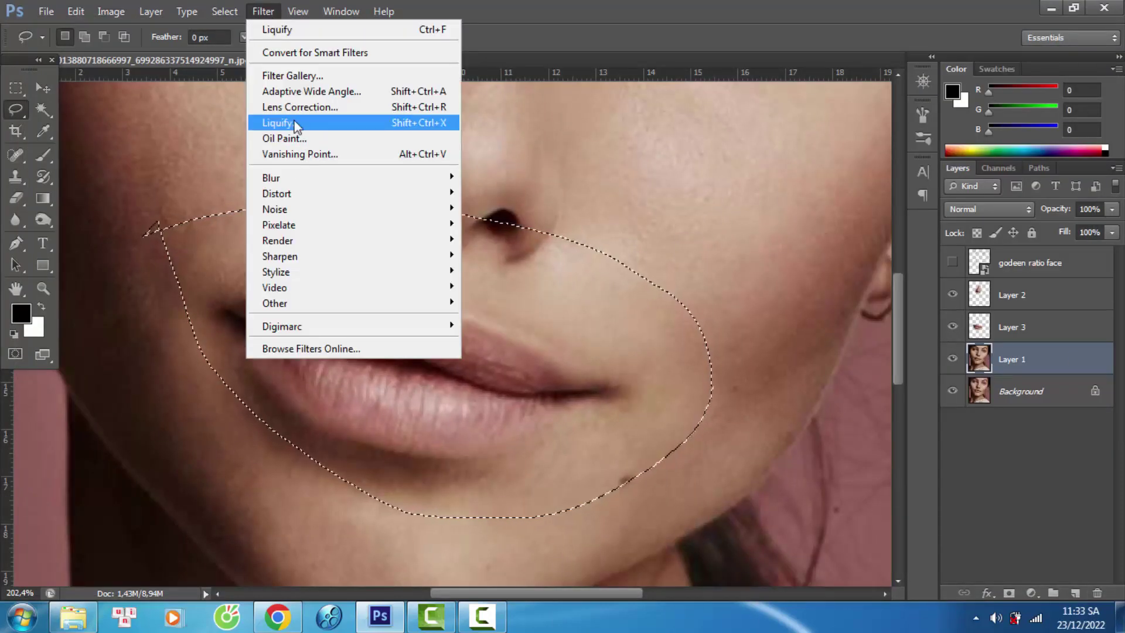
click(305, 118)
drag(399, 282, 402, 271)
key(Return)
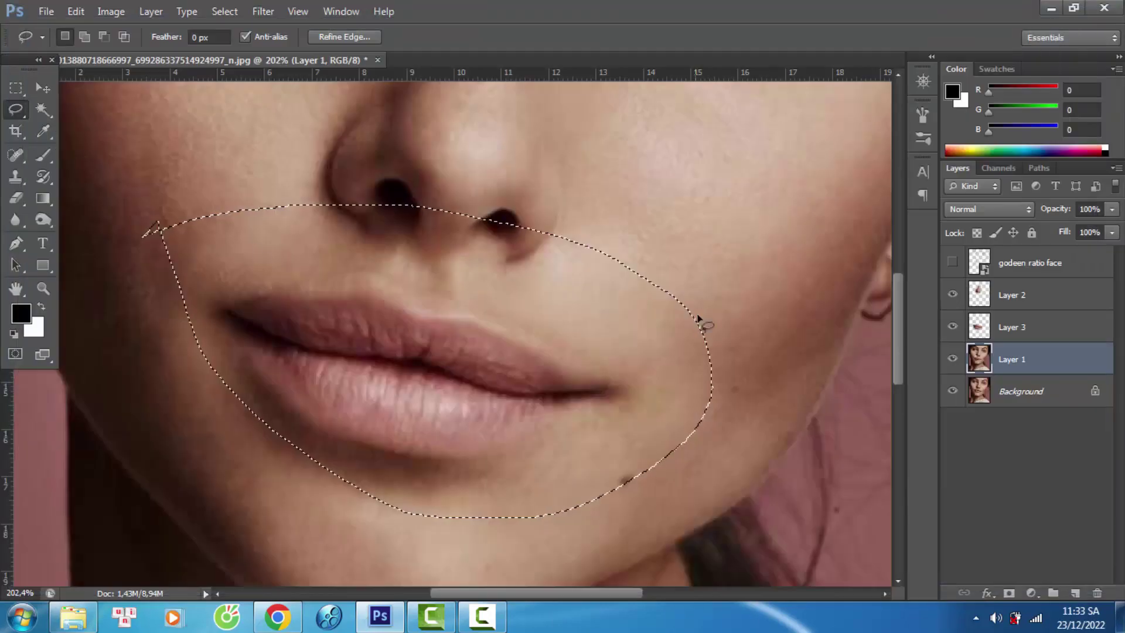
key(ctrl+d)
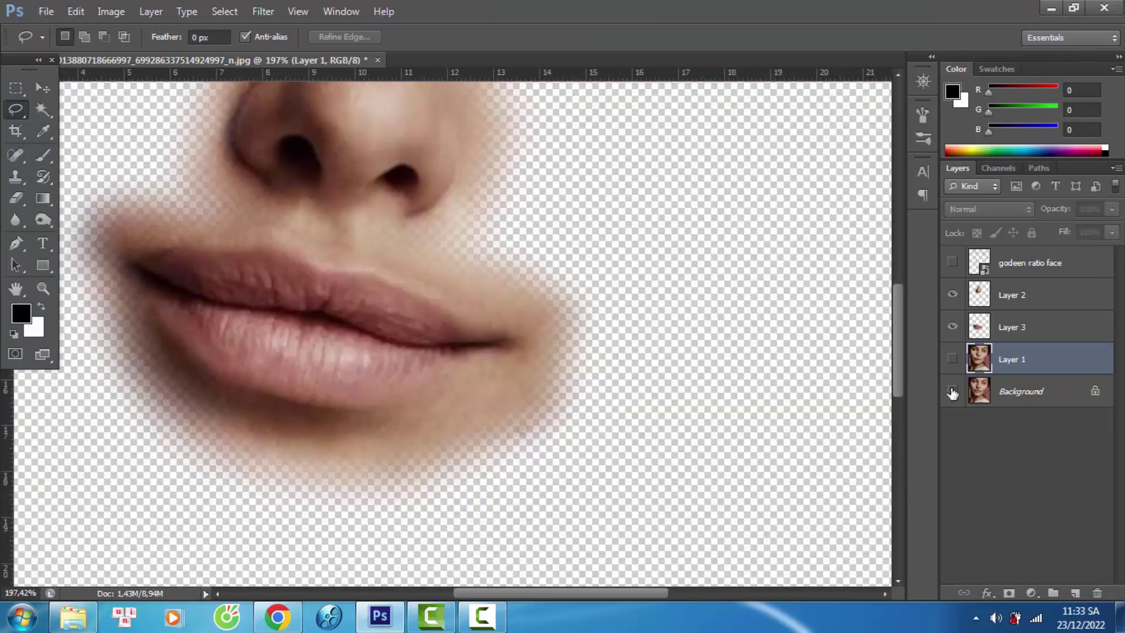
Step: Make the photo layers and the golden-ratio face overlay visible again
click(952, 391)
alt+scroll(445, 329, down, 5)
click(951, 262)
alt+scroll(368, 199, up, 5)
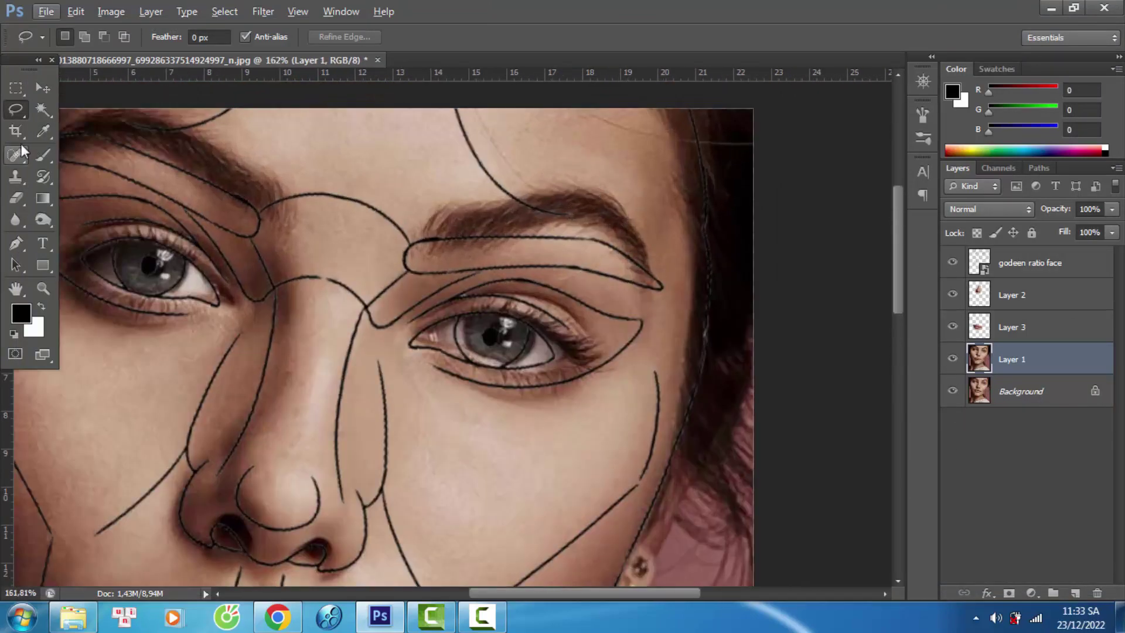
scroll(368, 200, up, 2)
Step: Copy the right eye and brow to Layer 4, rotated about 6.9°
drag(693, 414, 336, 173)
key(ctrl+j)
key(ctrl+t)
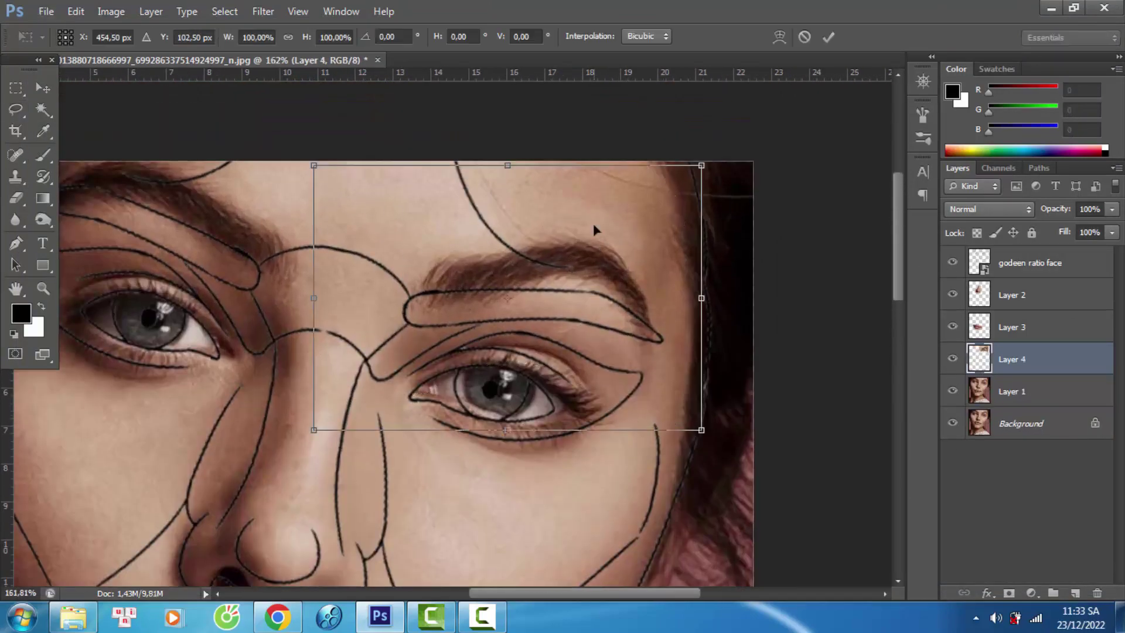
drag(710, 176, 694, 206)
key(Return)
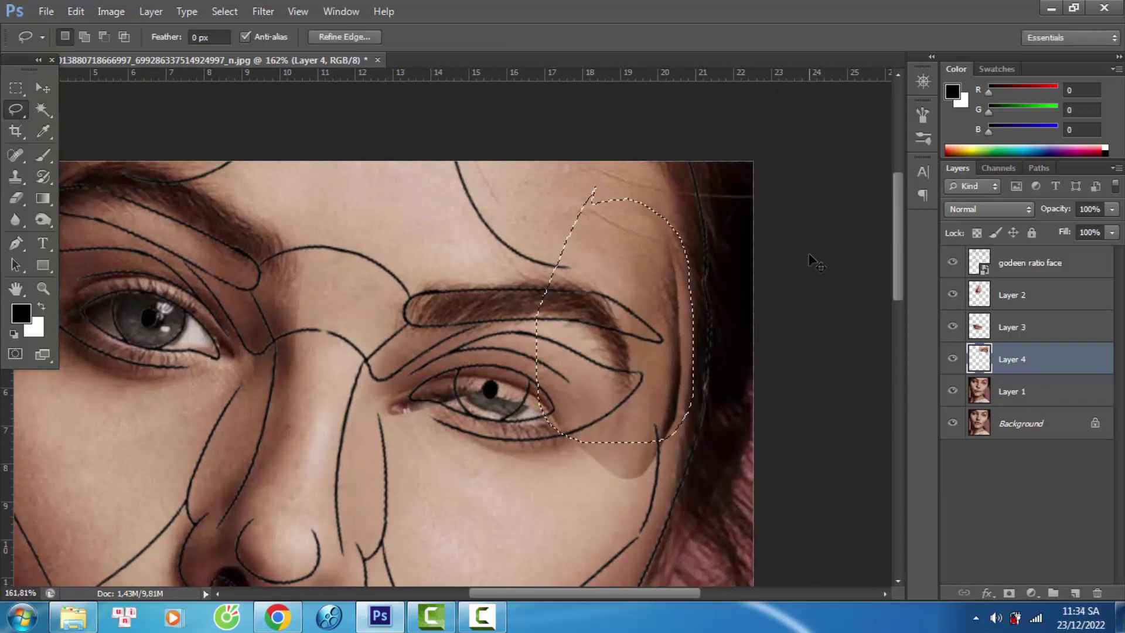
Step: Make a rotated copy of the outer eye and brow, erasing its excess near the hairline
key(ctrl+j)
key(ctrl+t)
drag(808, 251, 747, 295)
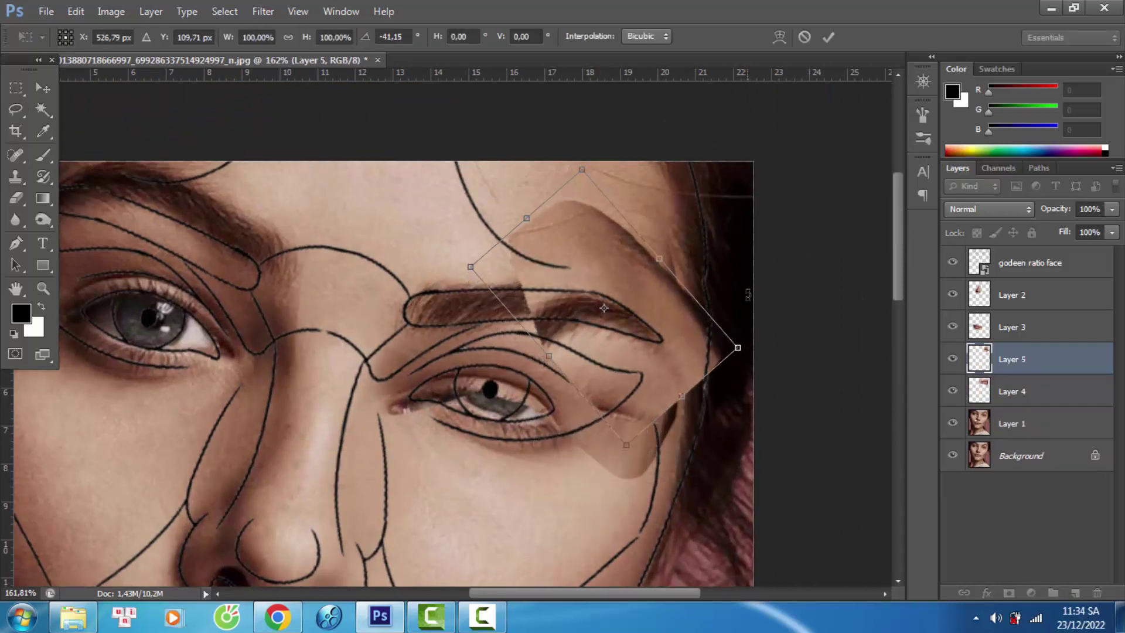
key(Return)
key(e)
drag(573, 201, 550, 385)
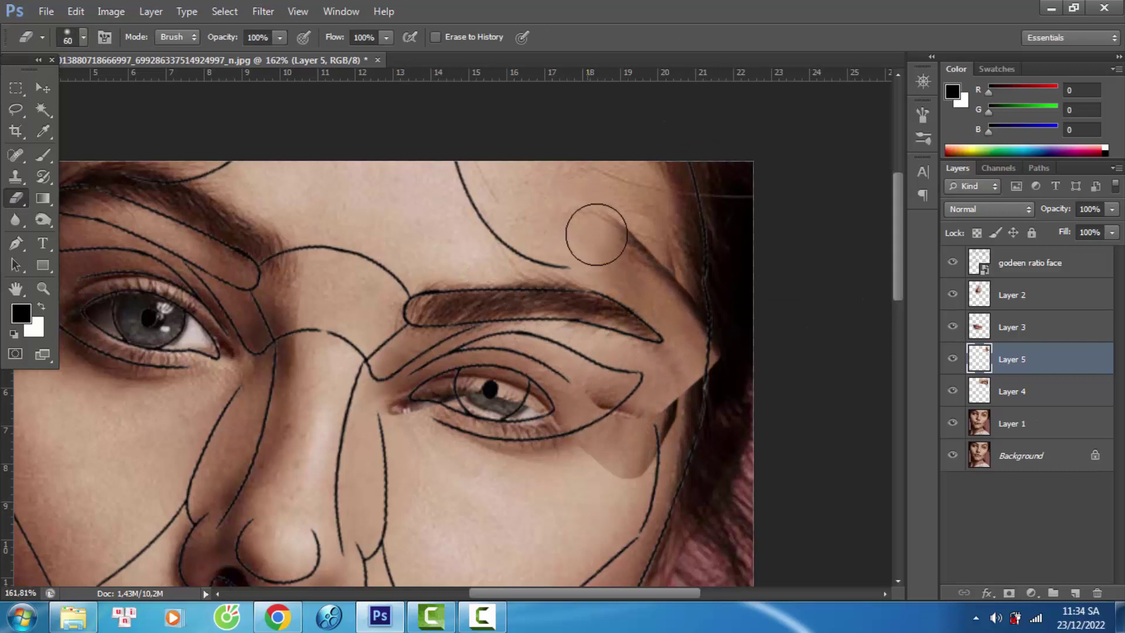
drag(596, 234, 691, 352)
Step: Hide the overlay, delete Layer 4, and shrink the eraser brush over the right eye
click(952, 262)
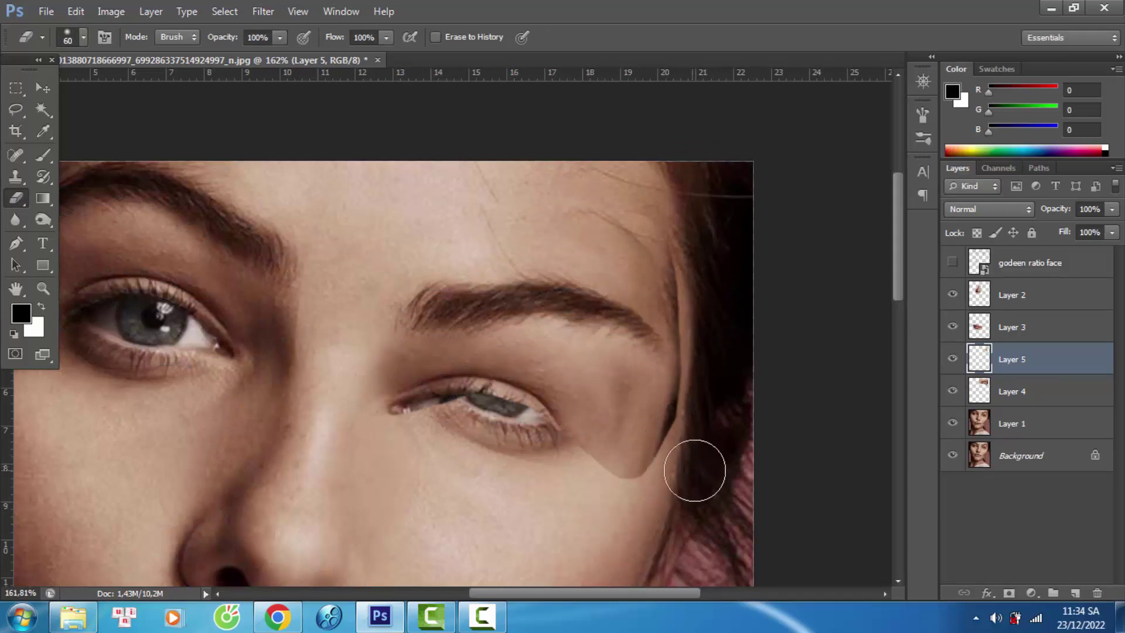
click(1011, 391)
key(Delete)
scroll(389, 243, up, 2)
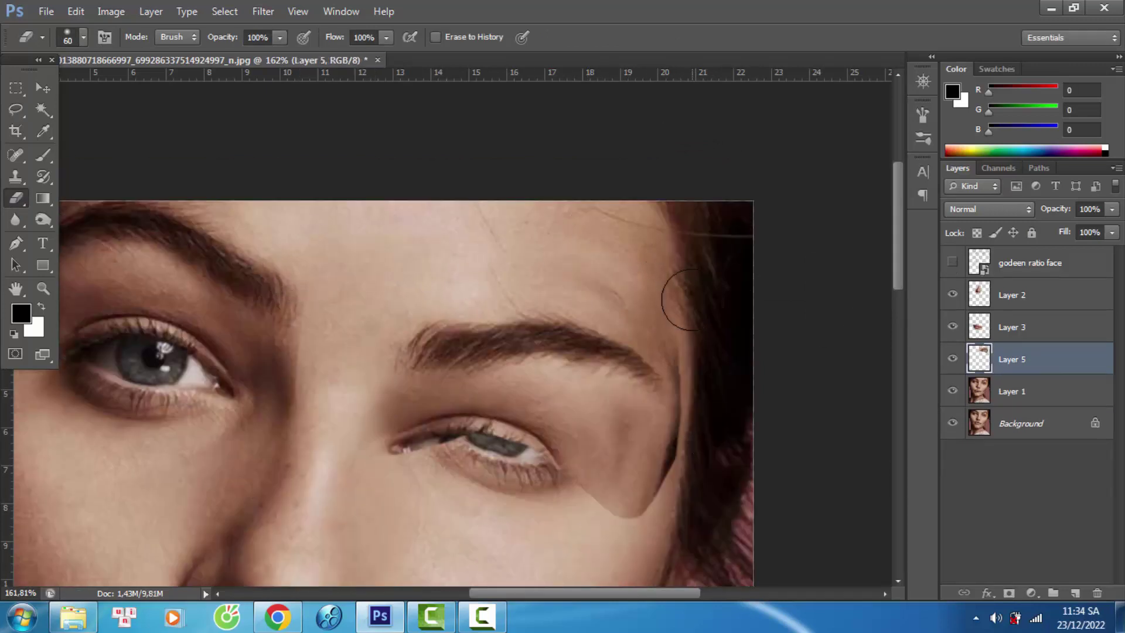
drag(404, 448, 577, 476)
scroll(645, 410, down, 4)
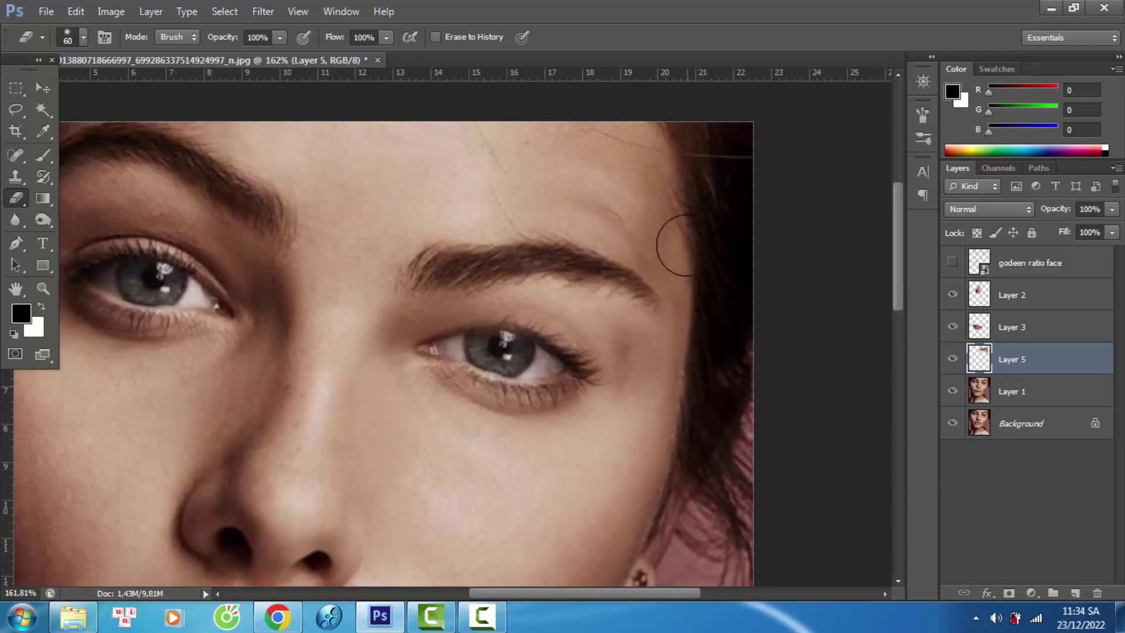
key(bracketleft)
key(bracketleft)
key(bracketleft)
scroll(635, 426, down, 1)
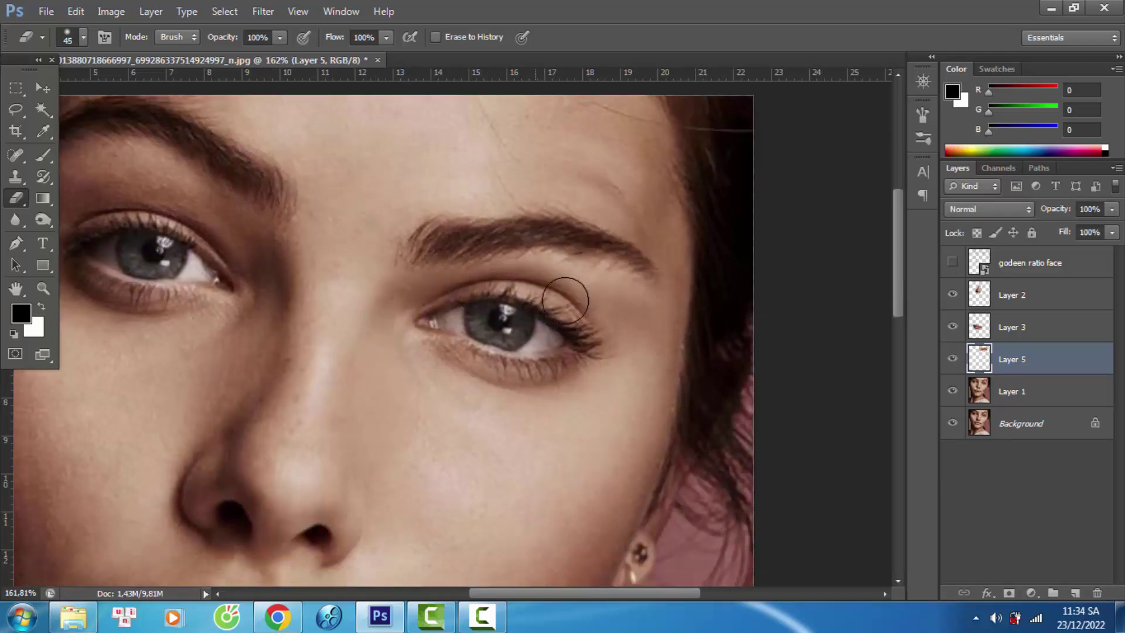
scroll(528, 263, down, 3)
scroll(427, 153, up, 1)
Step: With the overlay shown, lasso the left eye and eyebrow on Layer 1
click(952, 262)
click(1011, 391)
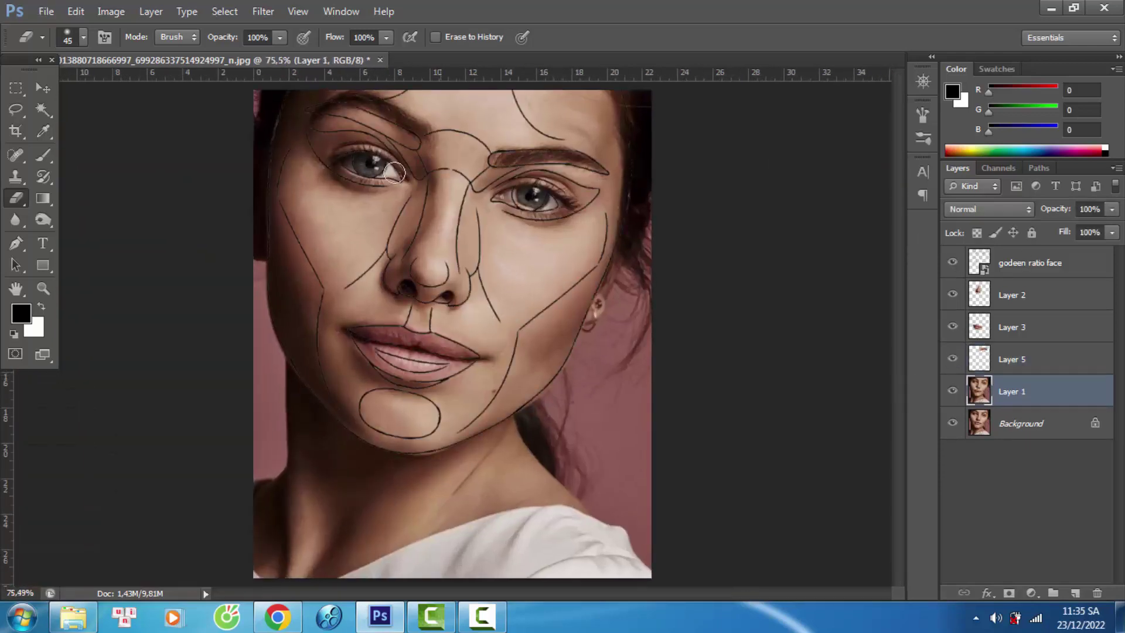
scroll(408, 145, up, 4)
scroll(409, 144, up, 4)
key(l)
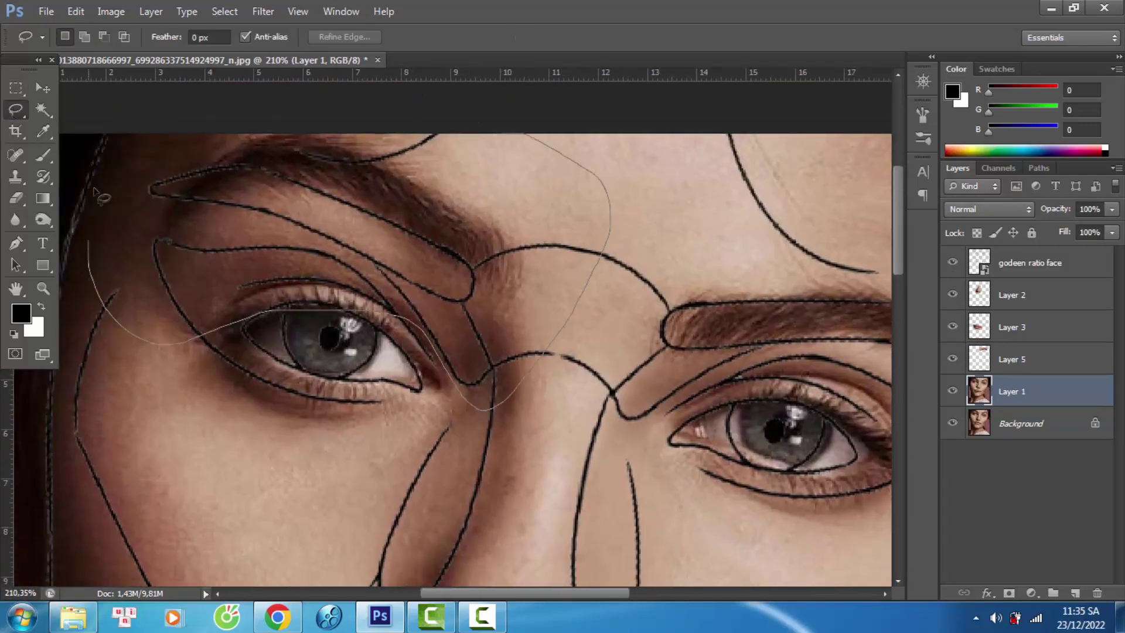
drag(100, 196, 88, 237)
Step: Copy the area twice to Layers 6 and 7, tilting Layer 7 about 21°
key(ctrl+j)
key(ctrl+t)
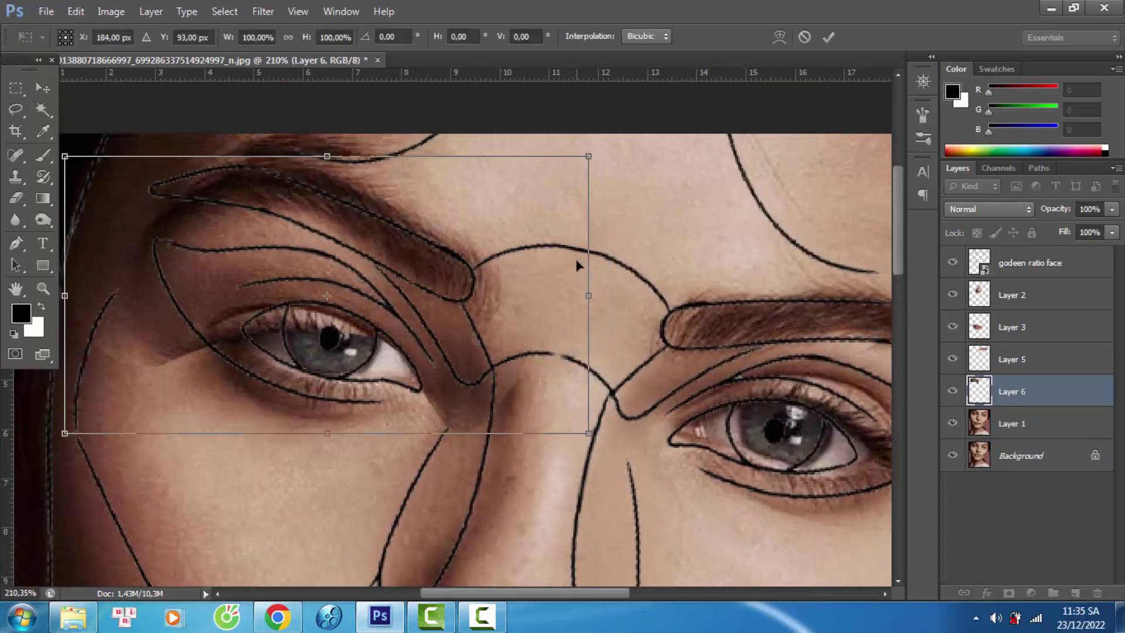
key(Return)
key(ctrl+j)
key(ctrl+t)
drag(246, 117, 495, 166)
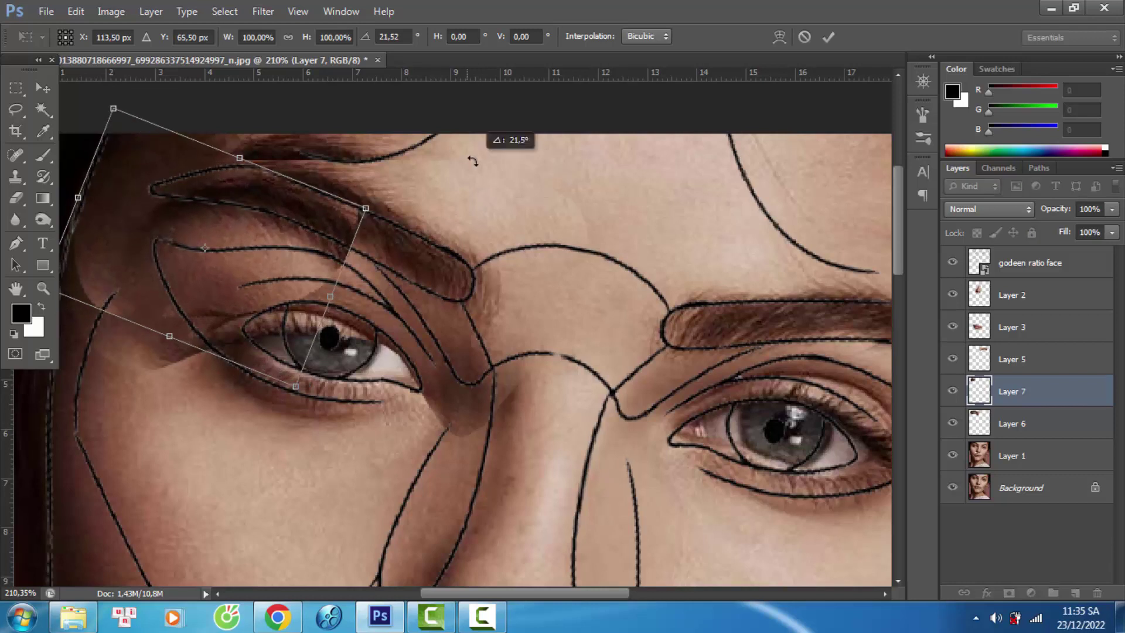
key(Return)
Step: Hide the overlay and delete the spare Layer 6, briefly checking the History panel
key(e)
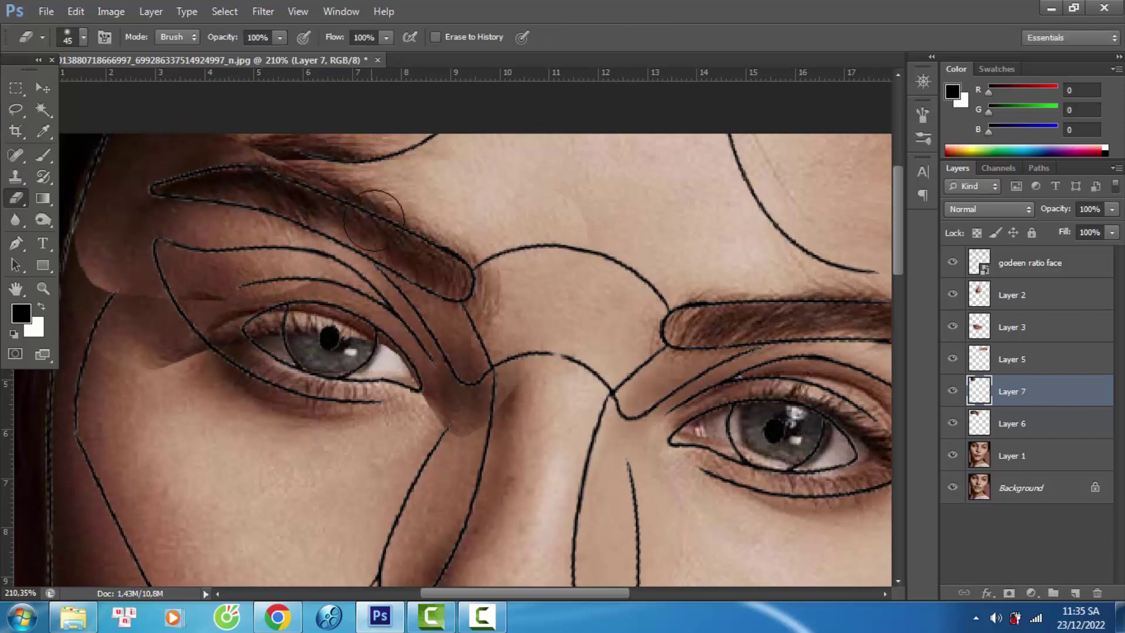
click(952, 262)
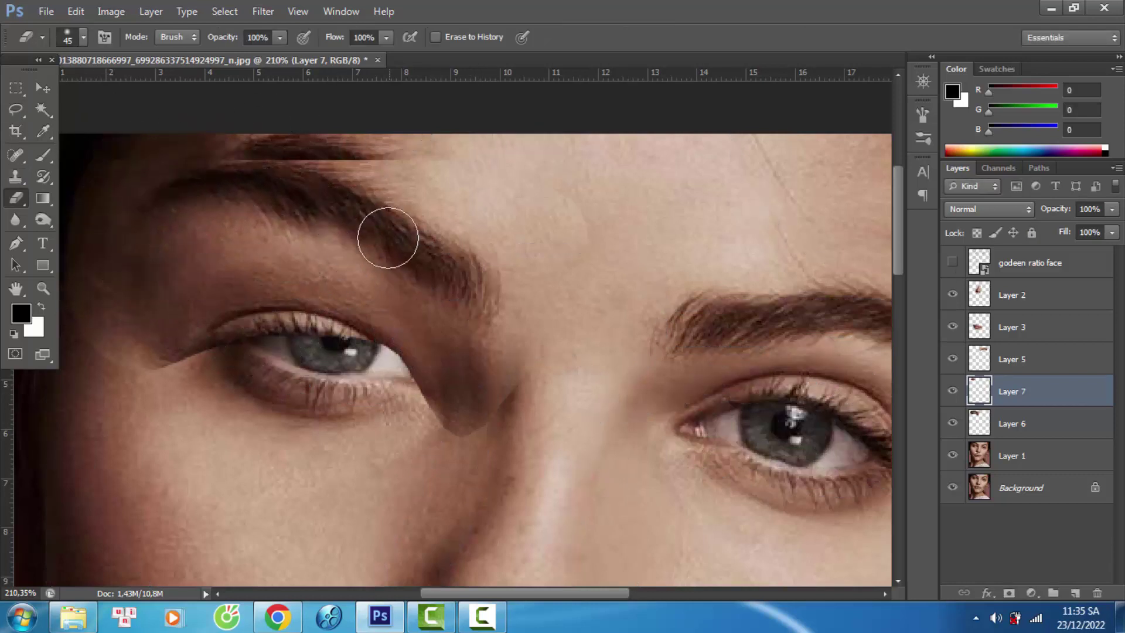
scroll(479, 360, down, 3)
click(987, 418)
key(Delete)
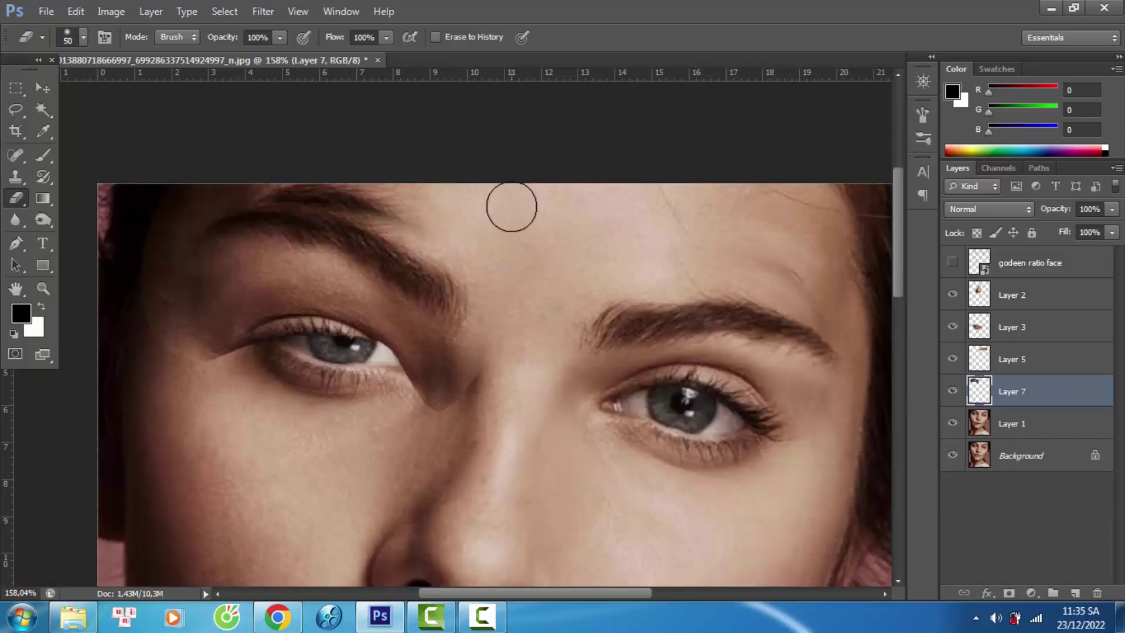
click(341, 11)
click(363, 248)
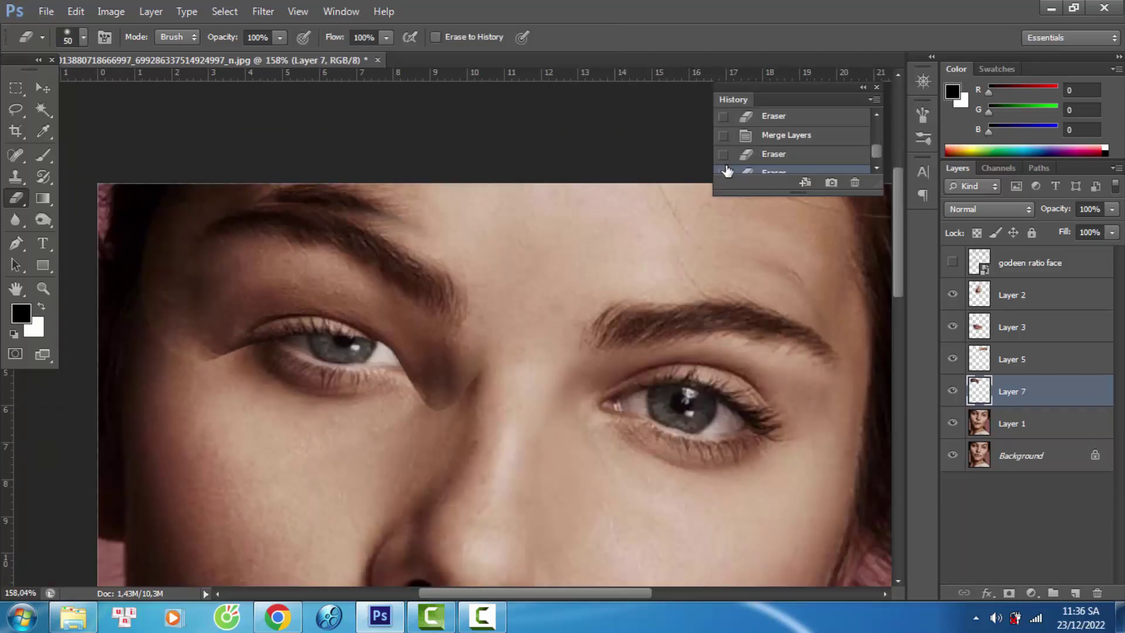
click(876, 88)
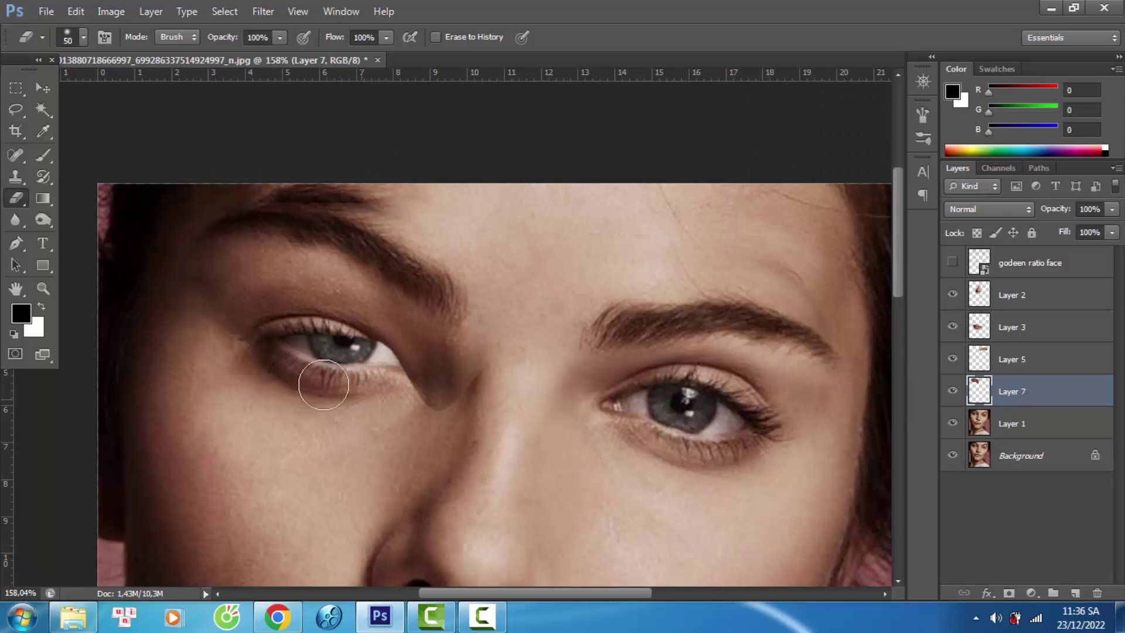
Step: Erase Layer 7 back around the left eye and return to Layer 1
drag(323, 384, 342, 317)
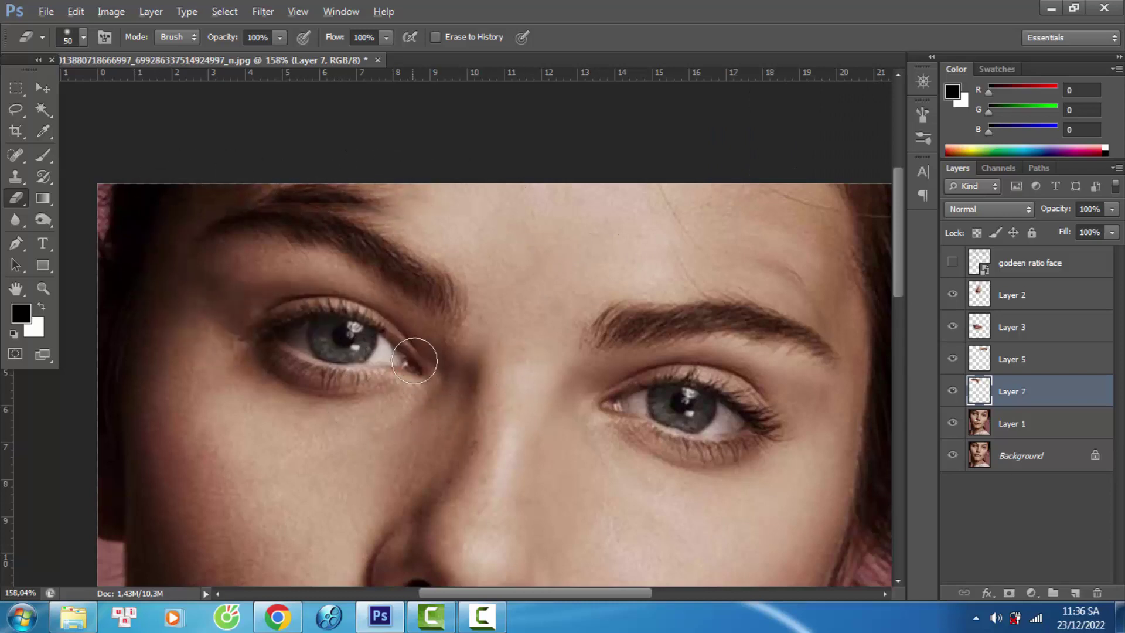
scroll(414, 360, down, 2)
scroll(332, 339, down, 1)
scroll(461, 261, down, 1)
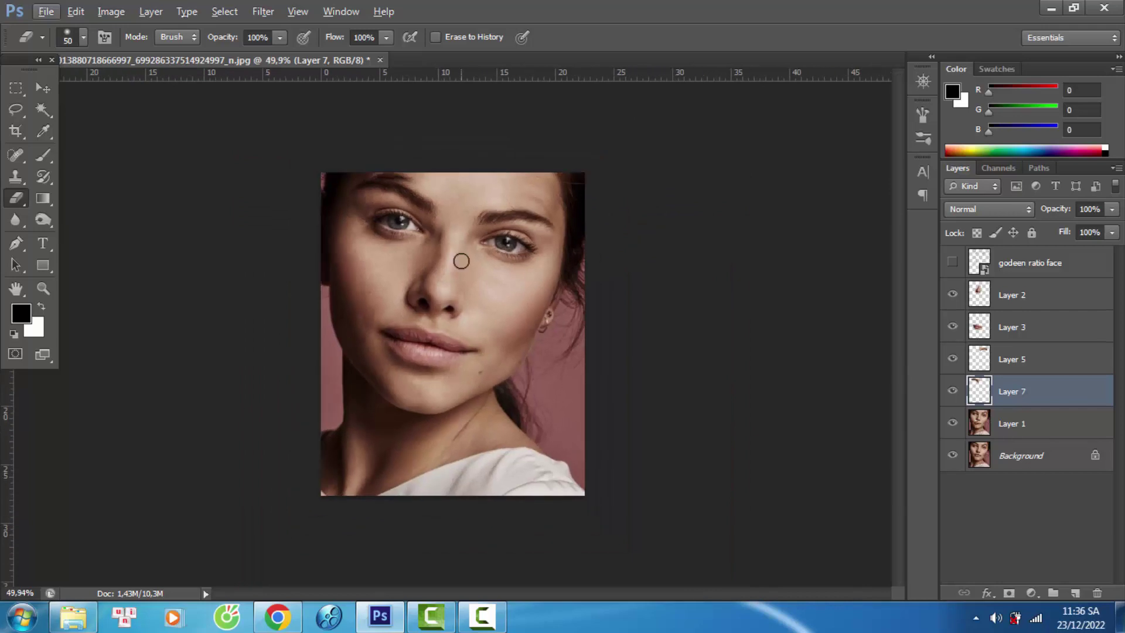
key(alt+bracketleft)
scroll(555, 191, up, 3)
scroll(540, 305, up, 1)
Step: Copy a forehead patch to Layer 8, enlarged and moved above the right eyebrow
key(l)
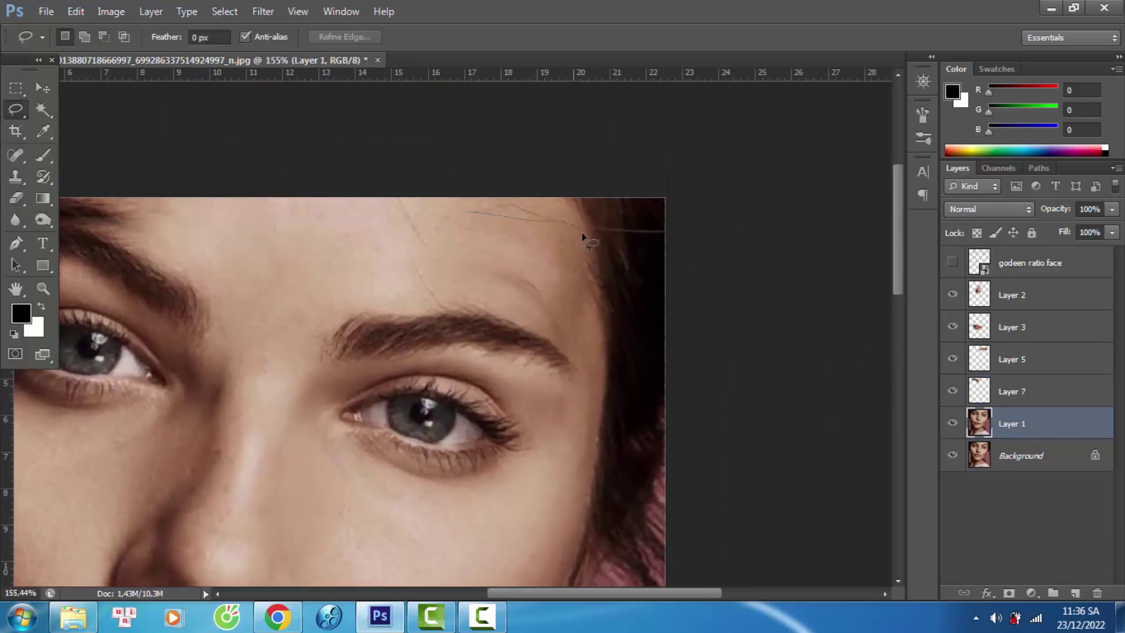
key(ctrl+j)
key(ctrl+t)
mouse_move(547, 294)
mouse_down()
mouse_move(547, 331)
mouse_move(605, 354)
mouse_up()
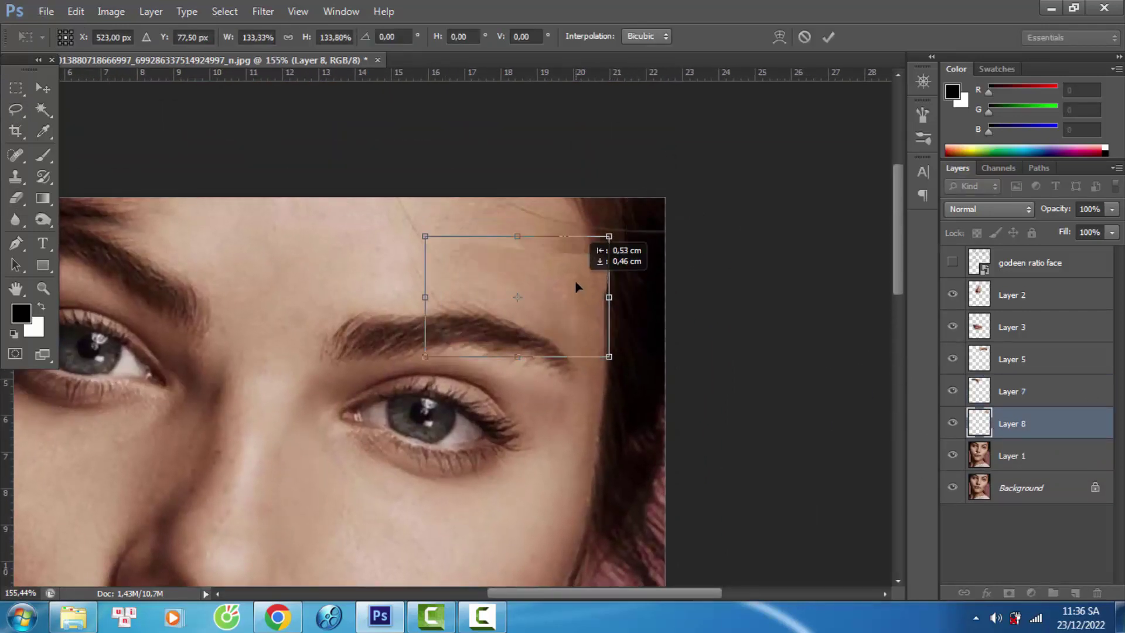
key(Return)
click(17, 204)
scroll(497, 364, down, 1)
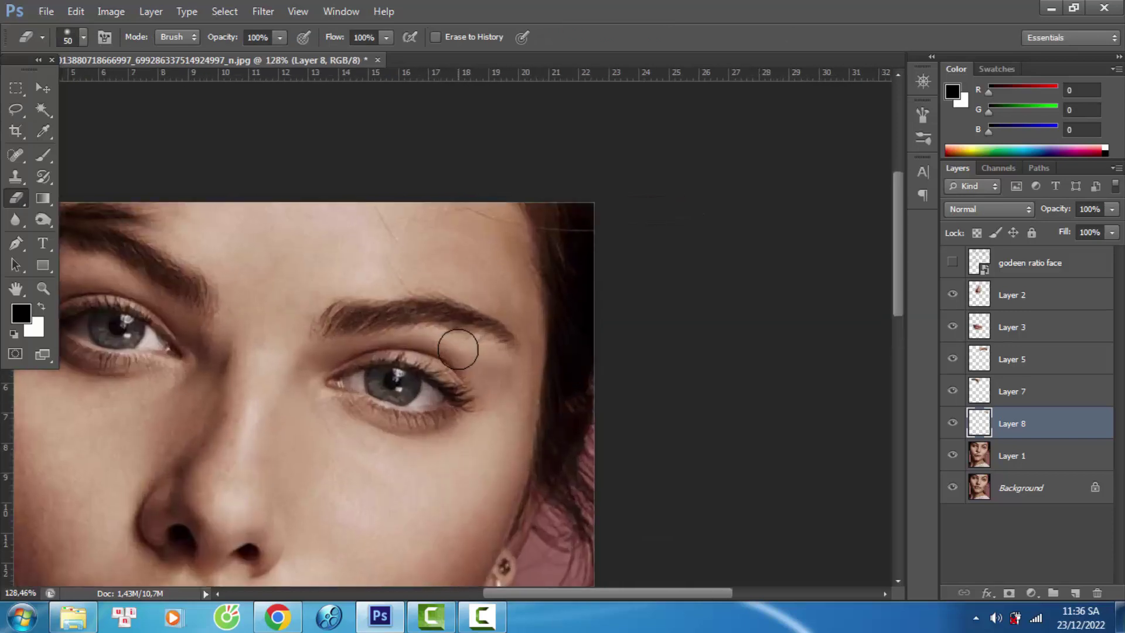
scroll(415, 113, down, 1)
scroll(353, 123, up, 1)
scroll(359, 221, up, 2)
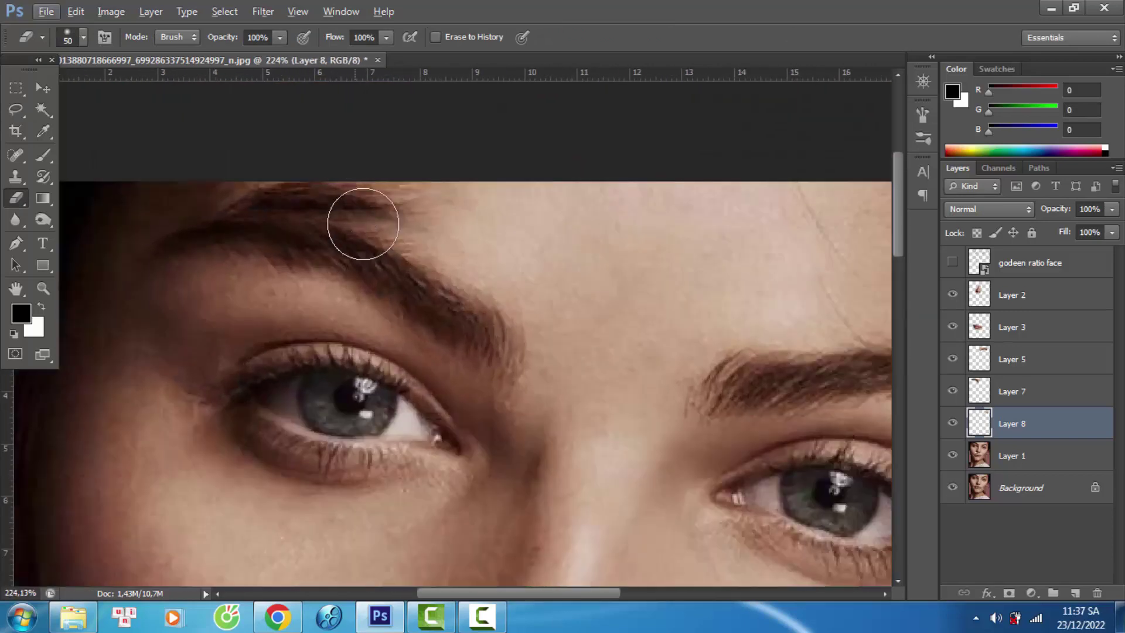
Step: Copy forehead skin above the left eyebrow to Layer 9, enlarging it and moving it over the brow
key(l)
drag(575, 181, 577, 186)
key(ctrl+j)
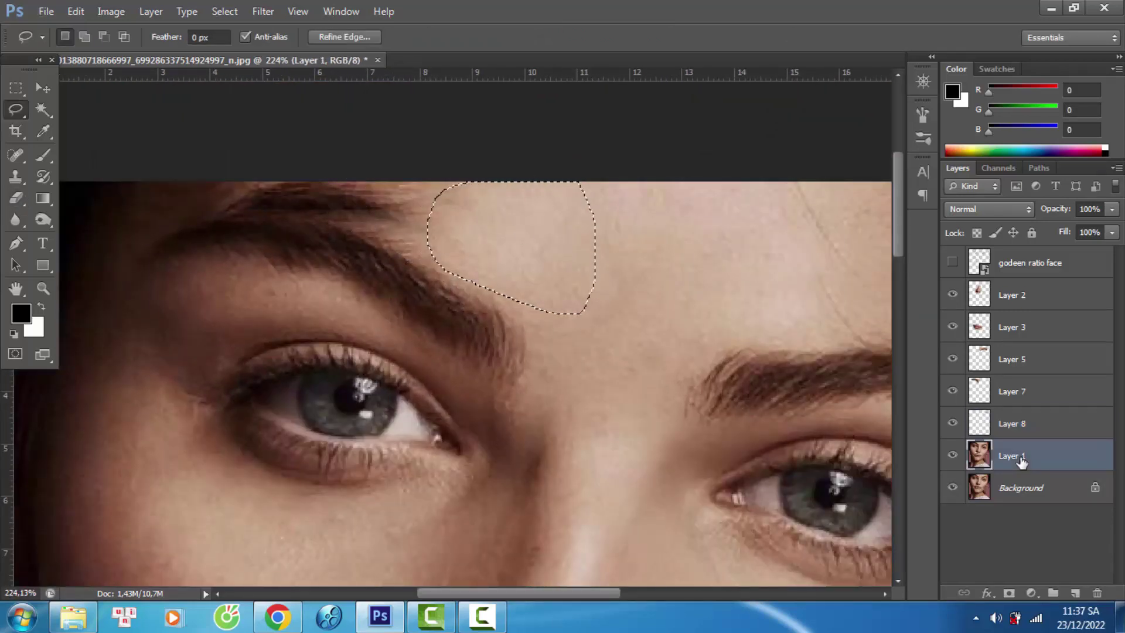
key(ctrl+t)
drag(352, 179, 215, 101)
drag(439, 150, 438, 140)
key(Return)
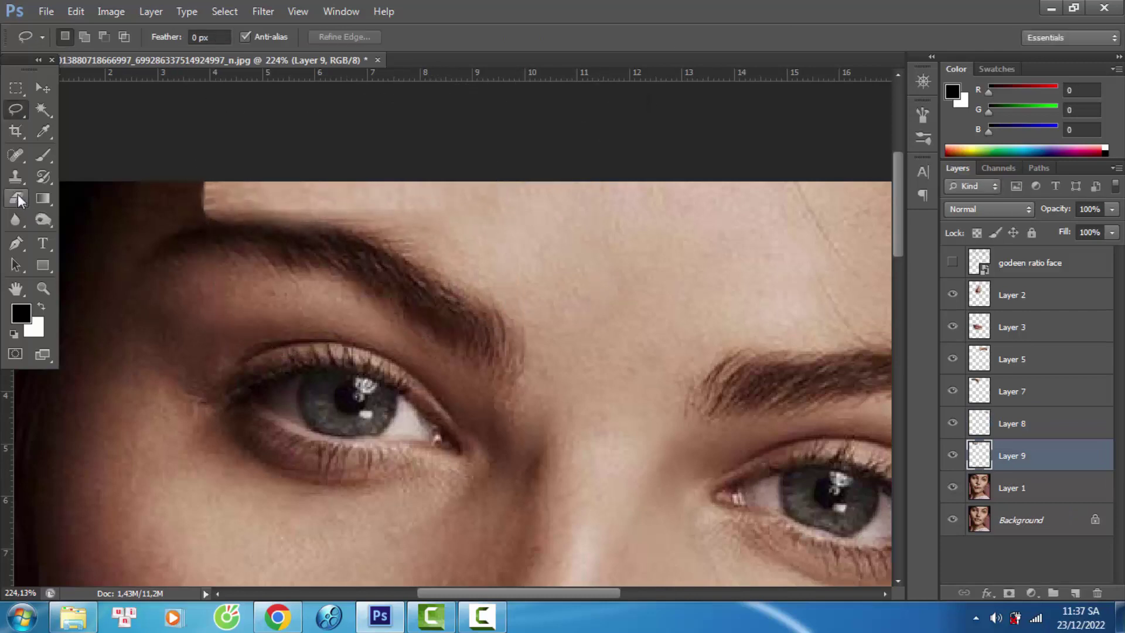
Step: Redo the Layer 9 patch transform, tilting it about -19° to follow the brow
key(e)
key(ctrl+z)
key(ctrl+t)
drag(257, 118, 329, 176)
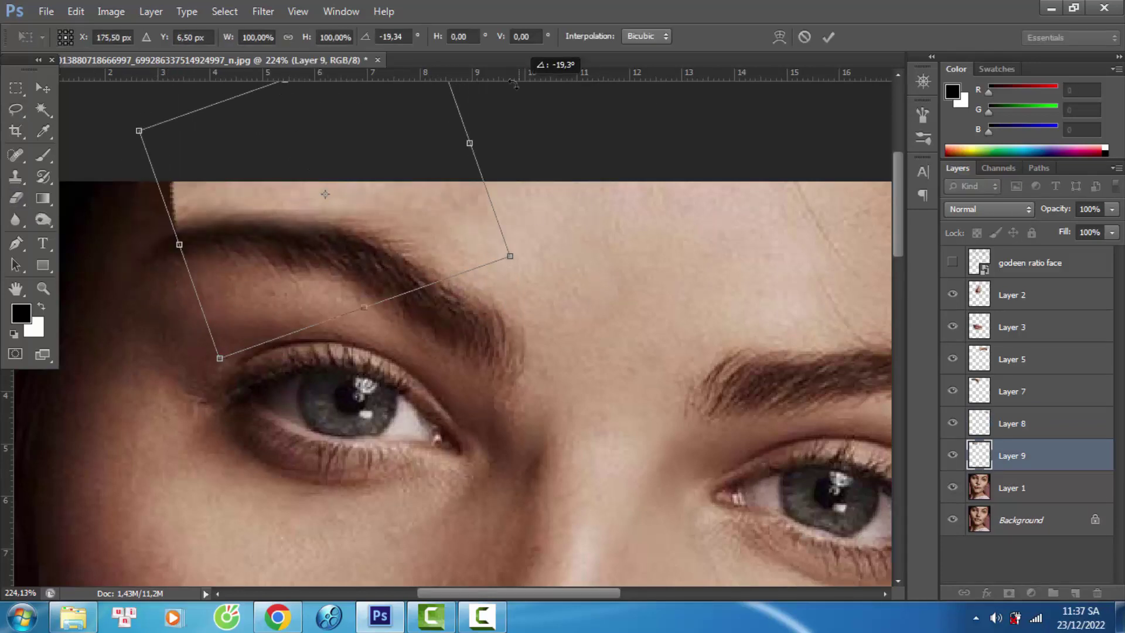
key(Return)
key(e)
scroll(164, 275, down, 3)
scroll(276, 244, up, 3)
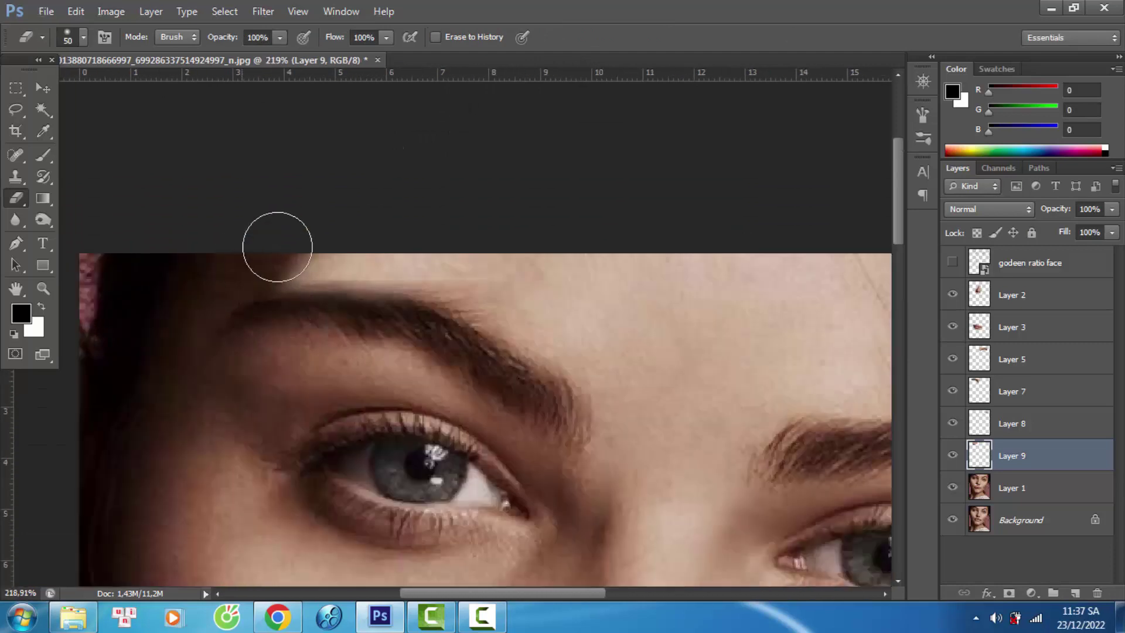
scroll(201, 168, down, 3)
scroll(357, 105, up, 3)
scroll(275, 129, up, 1)
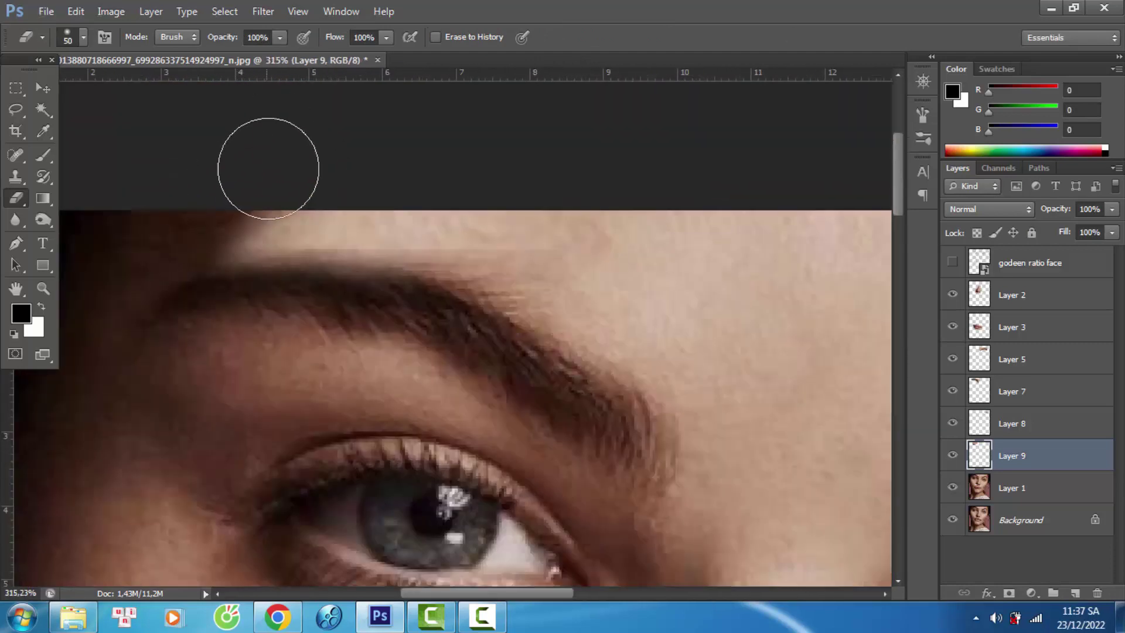
scroll(185, 210, down, 1)
Step: Copy a second skin patch to Layer 10, resize it, and place it above Layer 9
key(l)
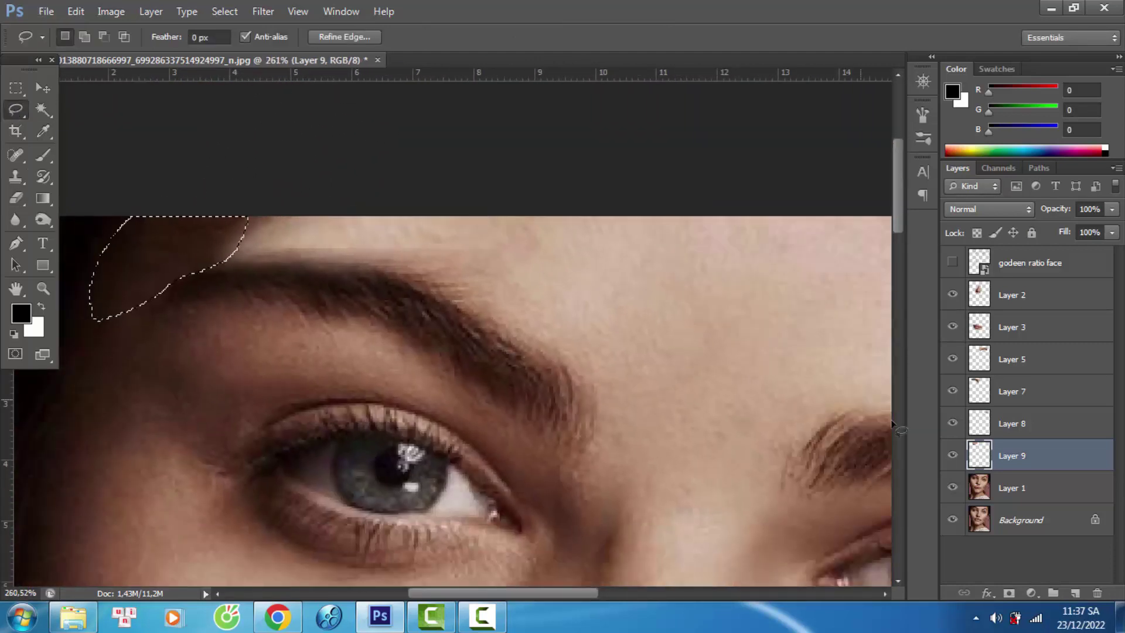
key(ctrl+j)
key(ctrl+t)
drag(251, 216, 386, 170)
key(Escape)
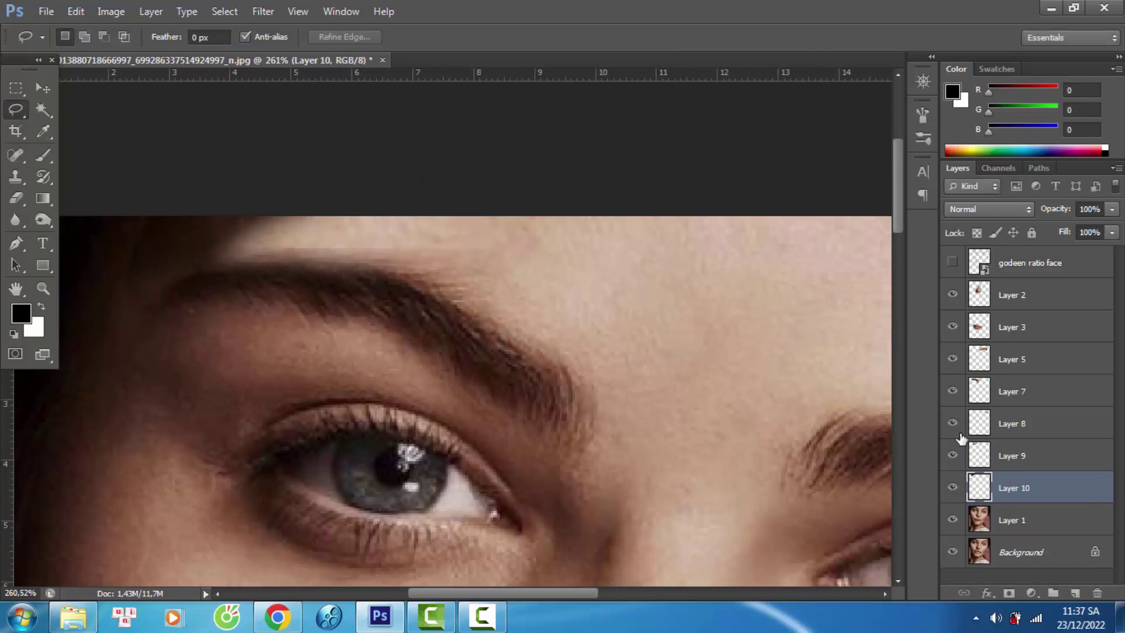
drag(962, 438, 961, 440)
Step: Erase Layer 10 along the upper brow edge with a larger eraser, then select Layer 9
key(e)
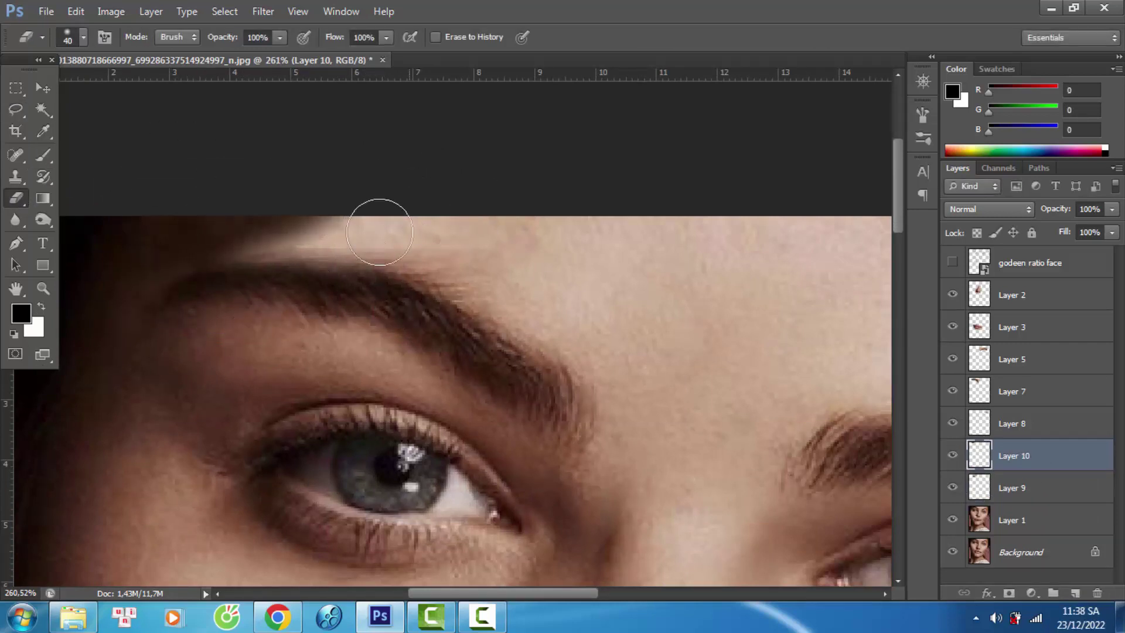
scroll(175, 319, down, 3)
scroll(175, 318, down, 3)
scroll(350, 170, up, 6)
key(bracketright)
key(bracketright)
key(bracketright)
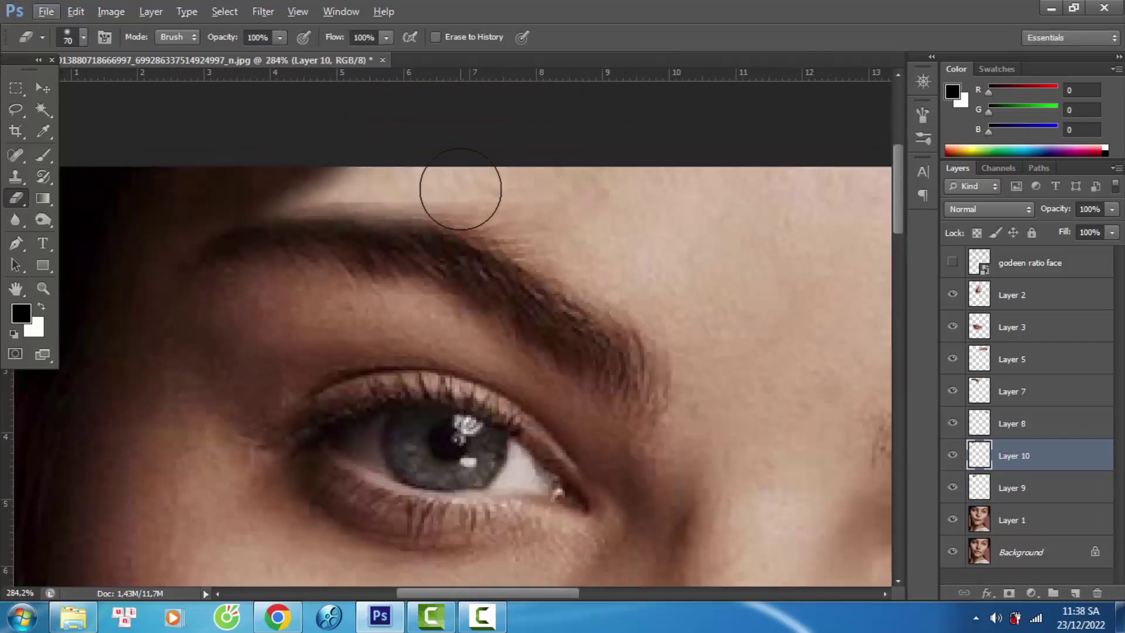
drag(460, 188, 282, 193)
key(bracketright)
scroll(172, 324, down, 5)
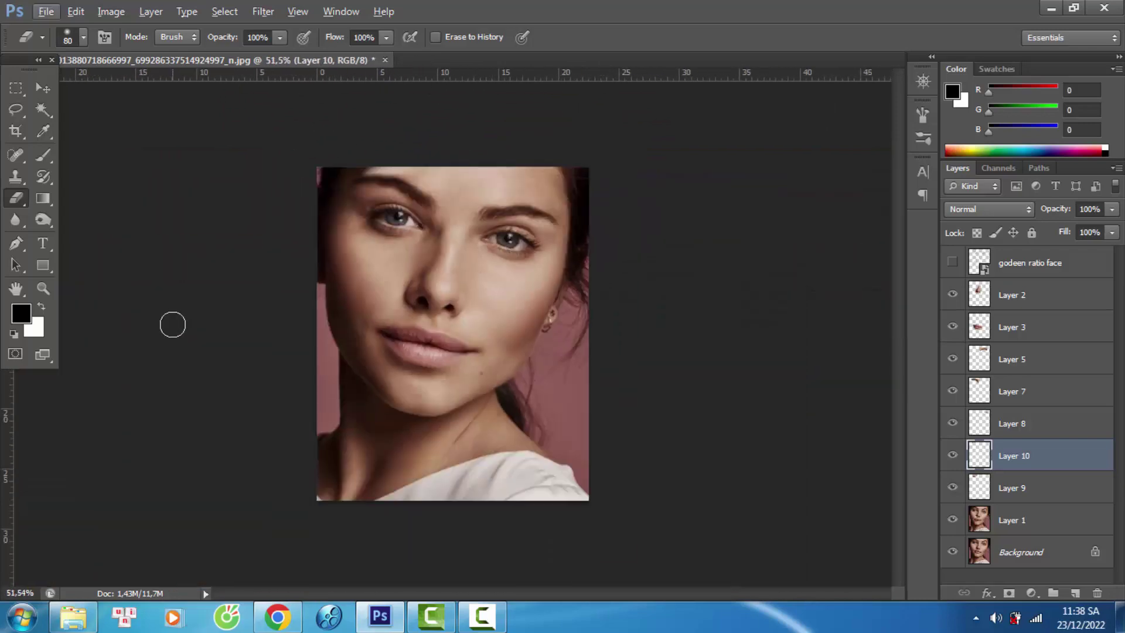
scroll(410, 193, up, 3)
key(bracketright)
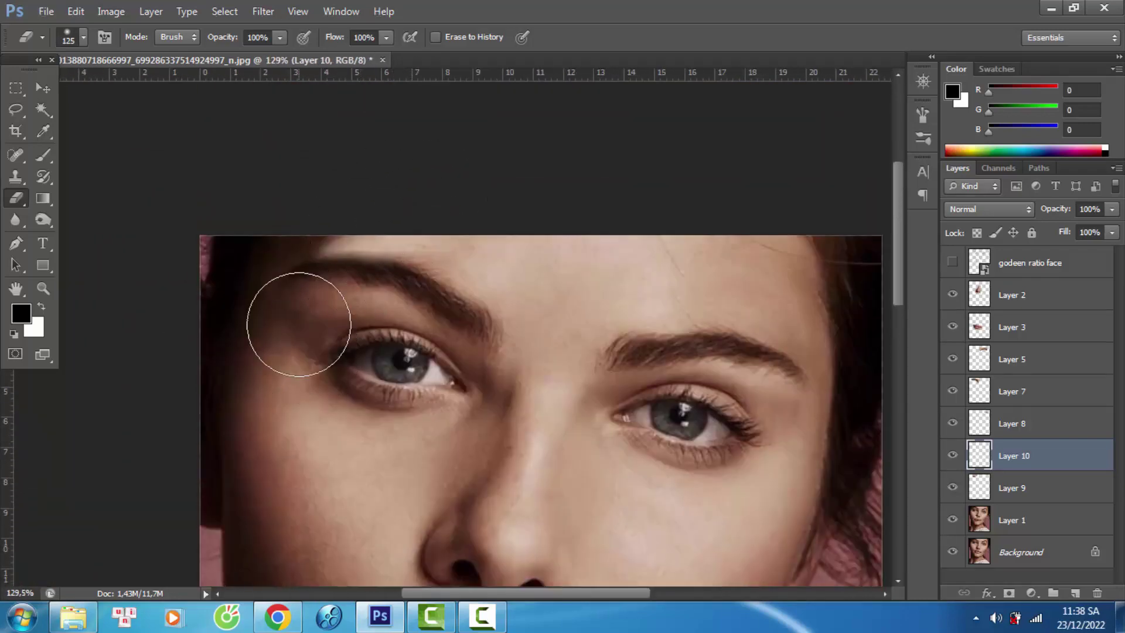
key(alt+bracketleft)
scroll(175, 410, down, 3)
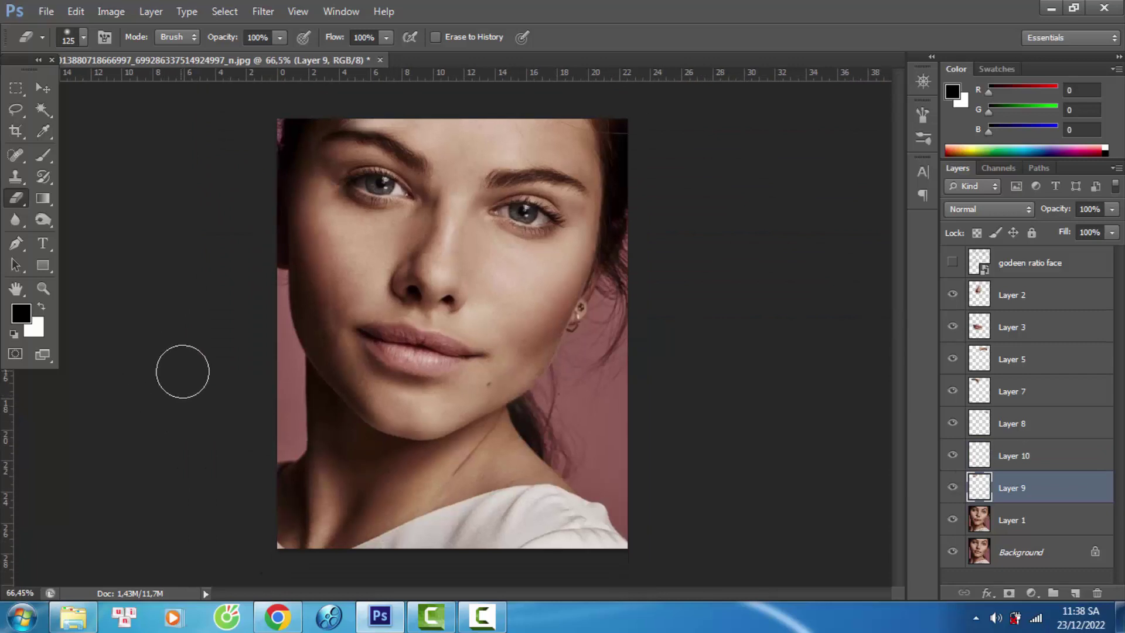
Step: Copy the right-hand eye area from Layer 1 to Layer 11, enlarged about 103% and shifted up
click(952, 263)
key(alt+bracketleft)
scroll(507, 261, up, 4)
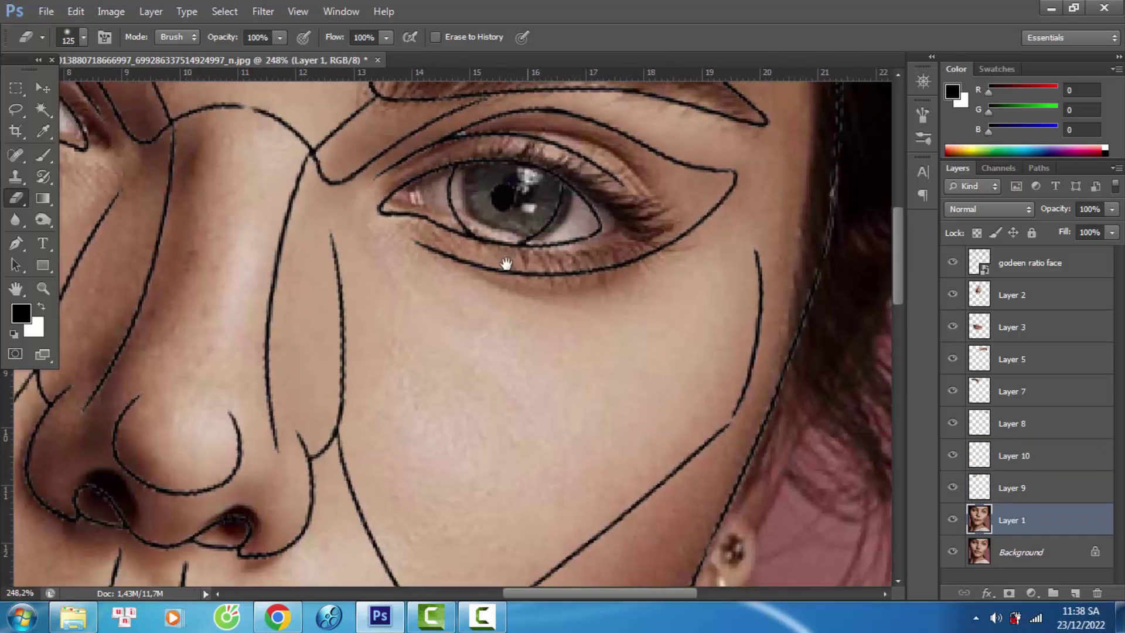
key(l)
drag(509, 430, 252, 281)
key(ctrl+j)
key(ctrl+t)
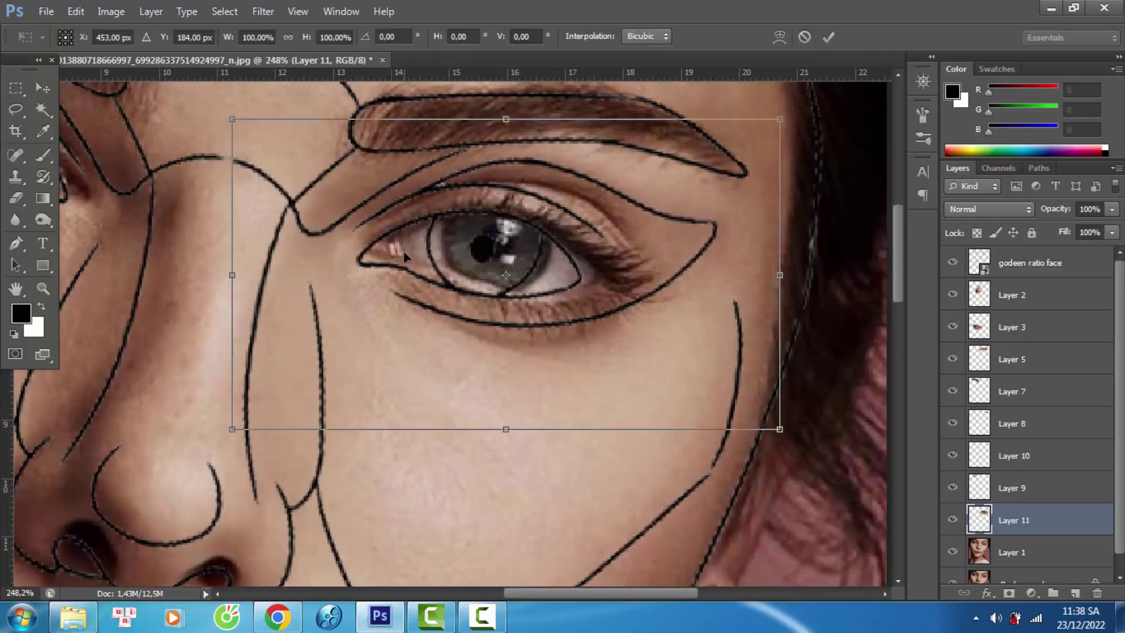
drag(763, 135, 774, 117)
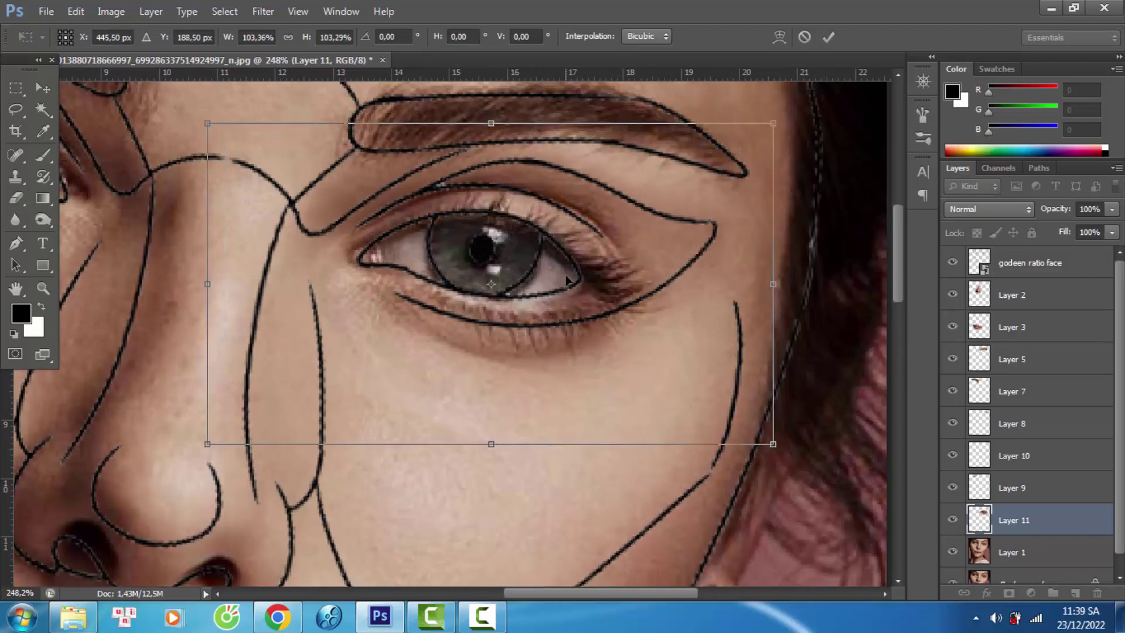
Step: Warp the eye patch's lower-left down toward the cheek outline and hide the overlay to check
right_click(671, 203)
click(527, 292)
drag(207, 437, 218, 500)
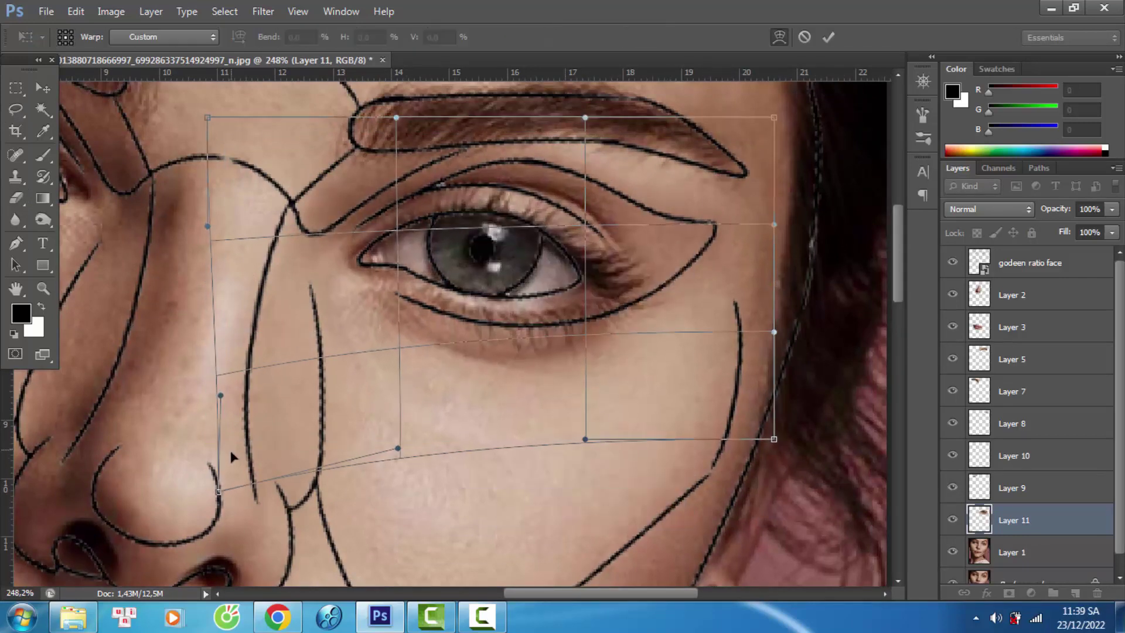
key(Return)
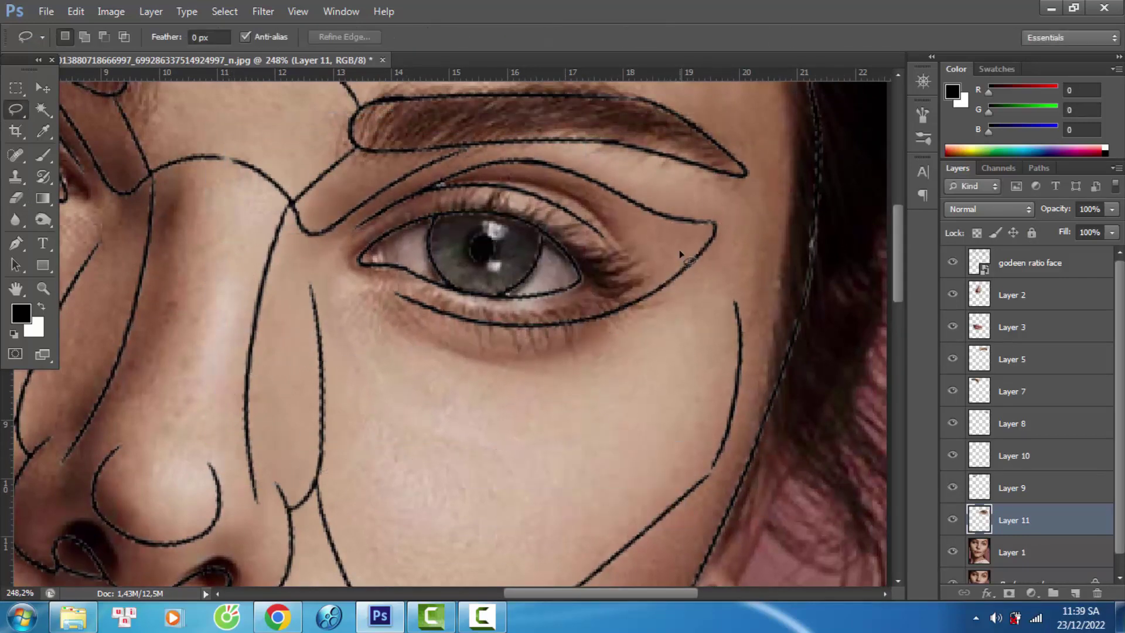
click(41, 86)
click(952, 261)
key(e)
scroll(253, 239, up, 1)
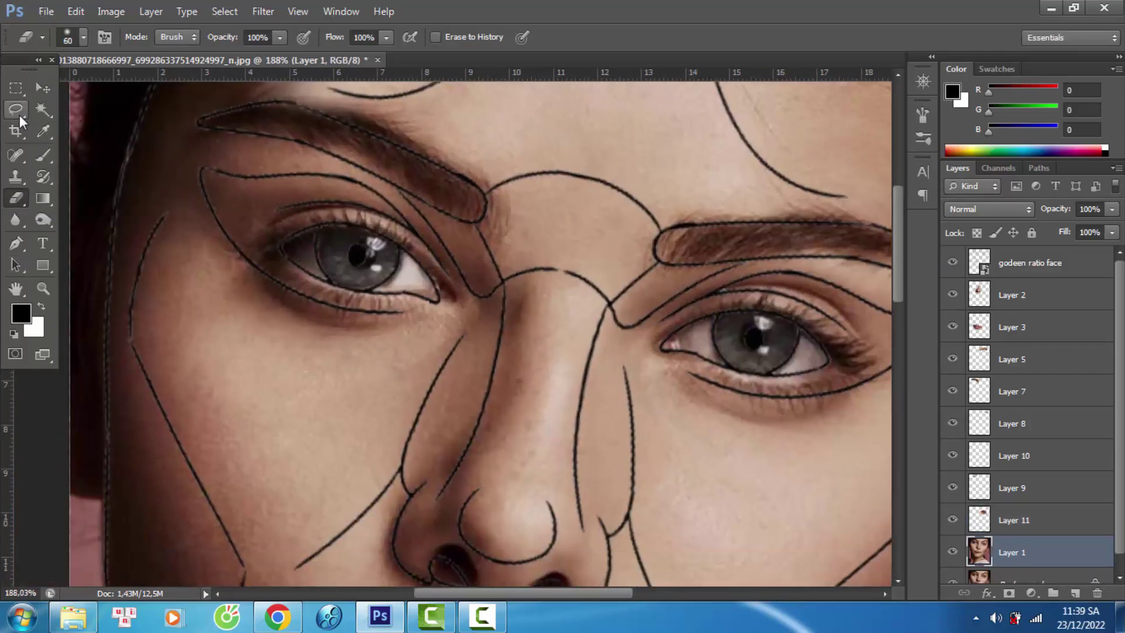
Step: Copy the area around the left-hand eye and brow onto new Layer 12
click(16, 109)
scroll(156, 169, up, 1)
drag(155, 169, 399, 171)
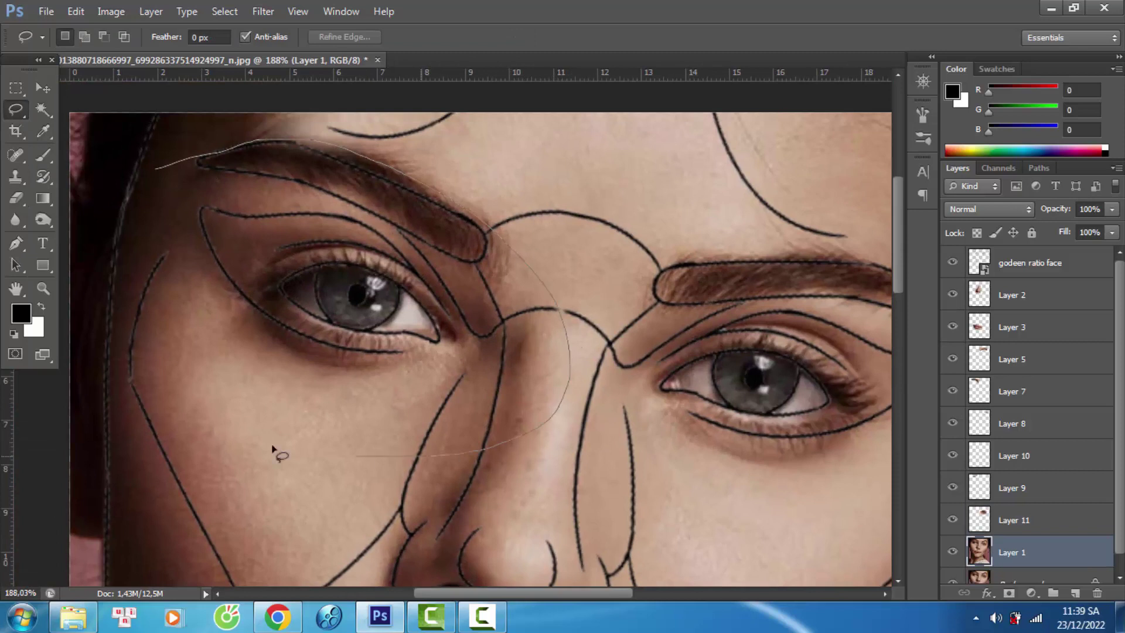
drag(272, 449, 127, 125)
key(ctrl+j)
Step: Warp the left-eye patch edges to fit the overlay outline, then hide the overlay
key(ctrl+t)
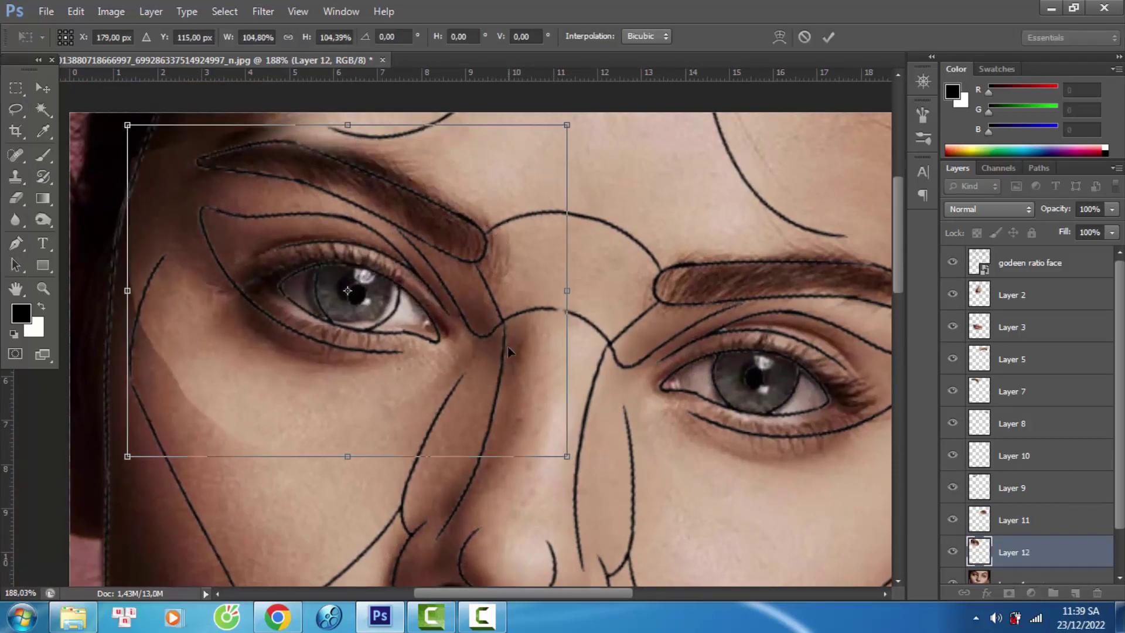
right_click(508, 350)
click(539, 158)
mouse_move(523, 430)
mouse_down()
mouse_move(522, 372)
mouse_move(482, 394)
mouse_up()
key(Return)
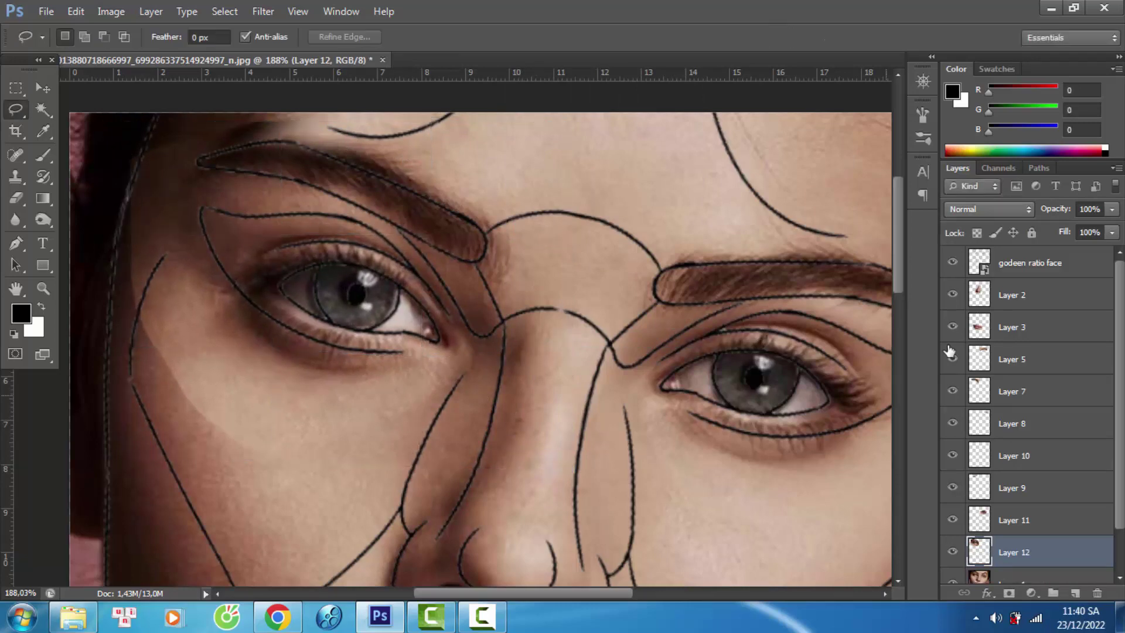
click(952, 262)
key(e)
Step: Select Layers 2 through 12 together in the Layers panel
scroll(360, 179, up, 2)
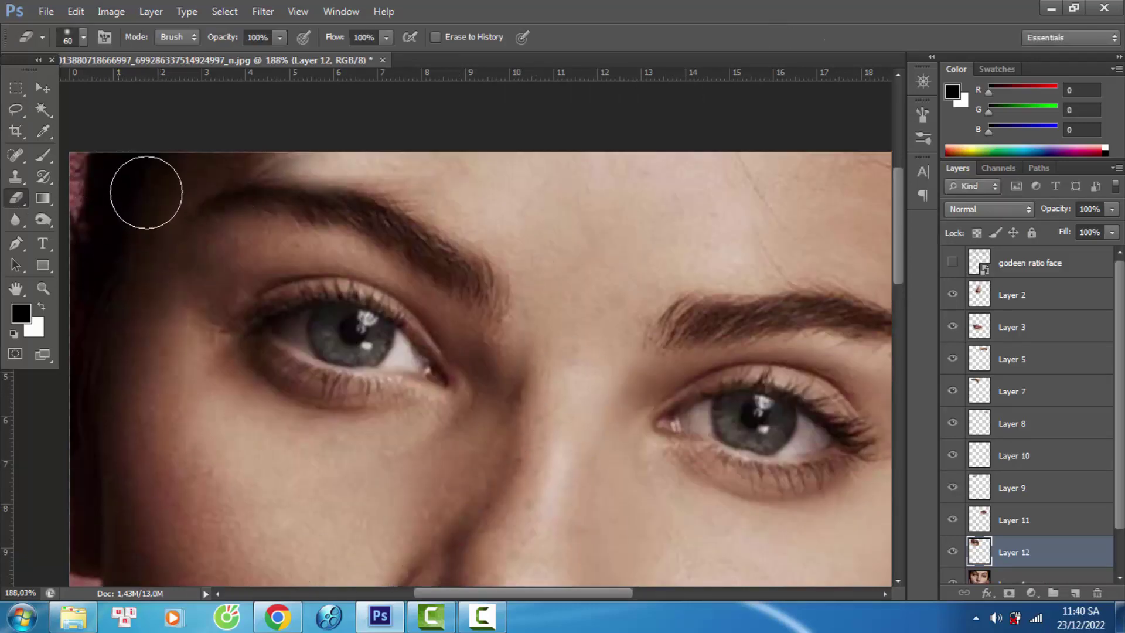
alt+scroll(261, 219, down, 5)
scroll(1014, 539, down, 2)
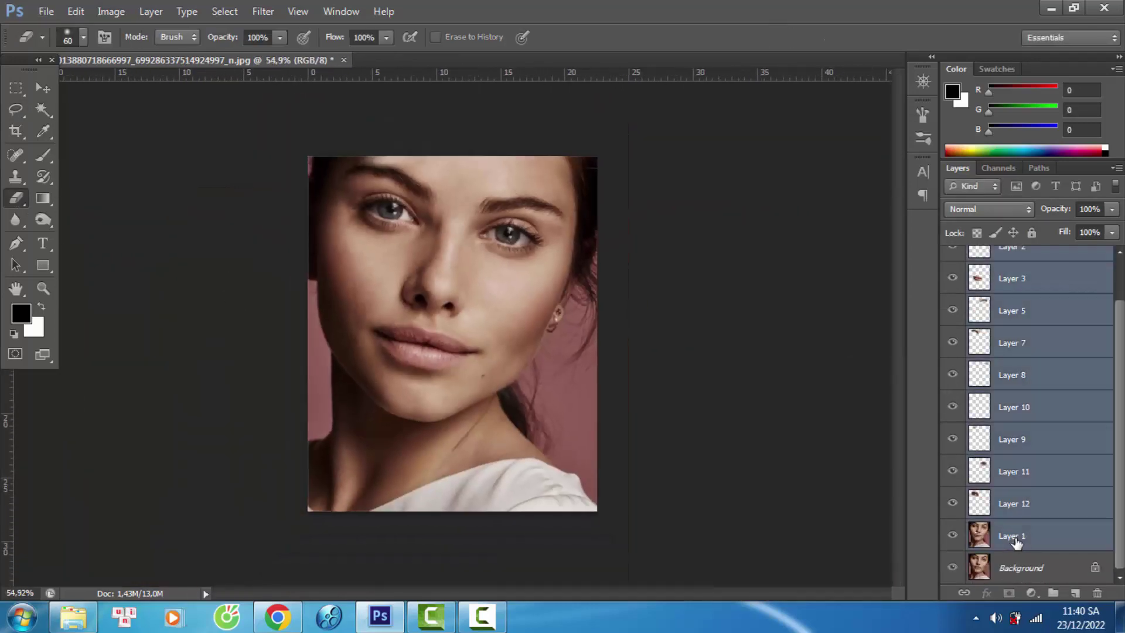
shift+click(1014, 539)
scroll(1008, 410, up, 2)
Step: Group Layers 2–12, merge a duplicate into Group 1 copy, and hide the patch layers
key(ctrl+g)
key(ctrl+j)
key(ctrl+e)
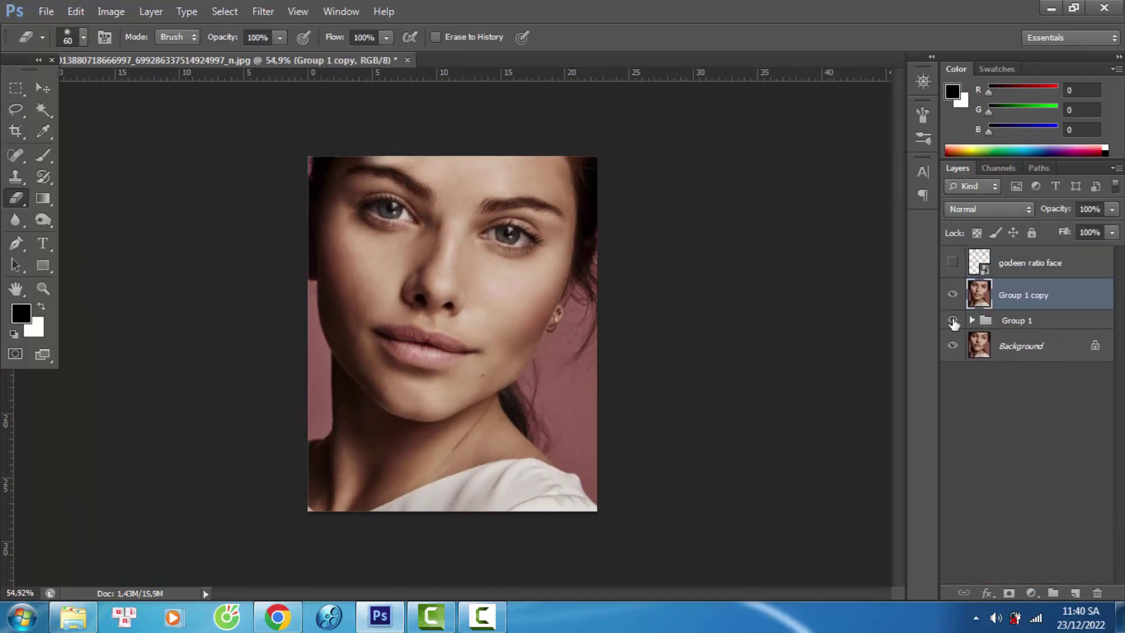
alt+click(952, 346)
Step: Copy the original nose bridge to Layer 13, move it up the stack, and show the merged face
key(l)
alt+scroll(404, 171, up, 3)
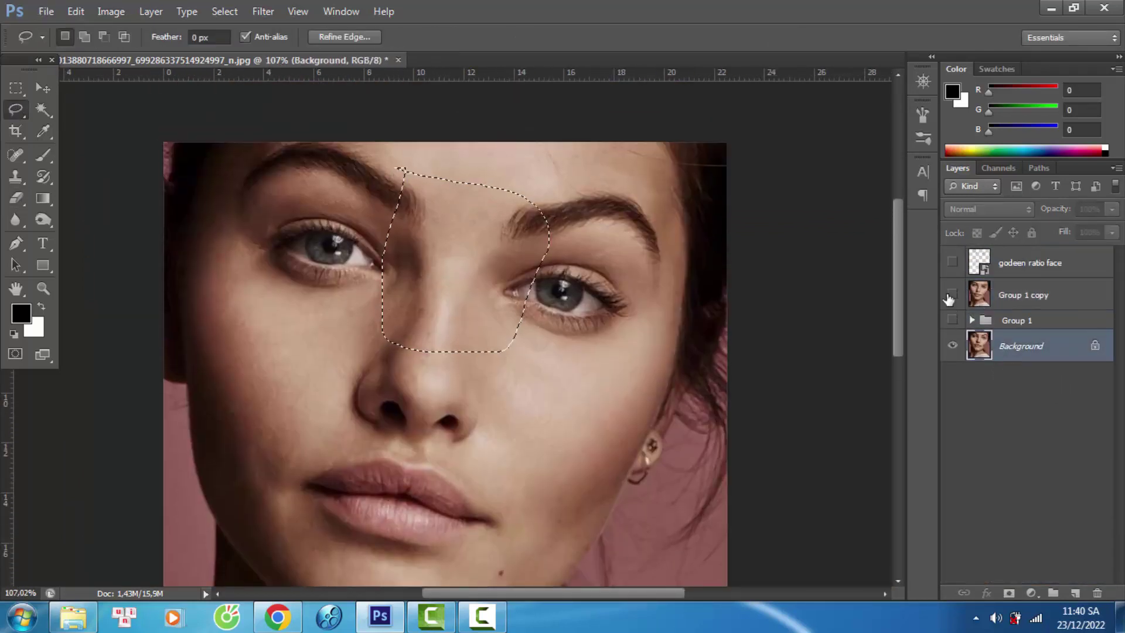
key(ctrl+j)
key(ctrl+bracketright)
key(ctrl+bracketright)
click(952, 327)
alt+scroll(530, 273, up, 1)
Step: Enlarge the nose-bridge patch, move it left over the nose, and rotate it slightly
key(ctrl+t)
drag(553, 367, 570, 385)
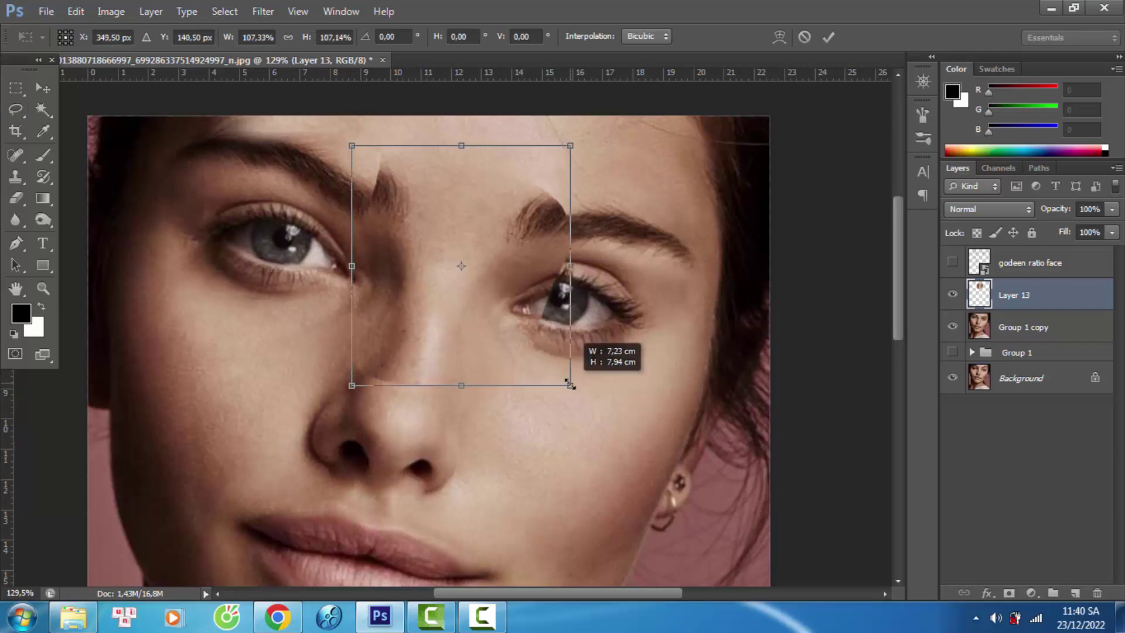
drag(523, 230, 492, 231)
drag(615, 198, 643, 211)
key(shift+Right)
key(shift+Up)
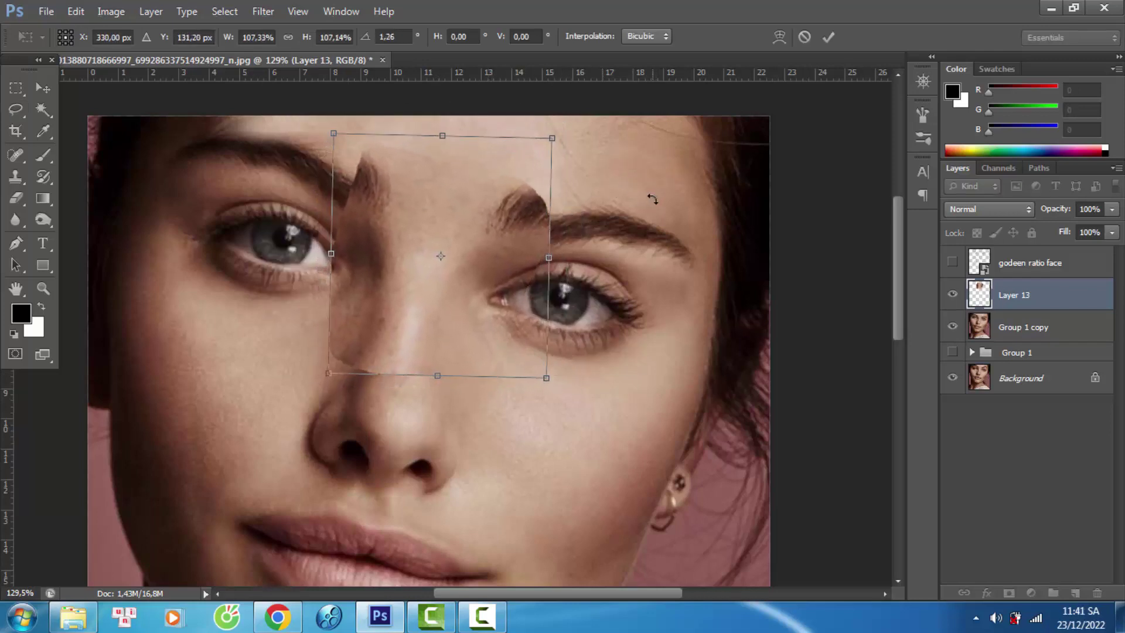
key(Return)
Step: Erase stray eyebrow fragments and hard edges from the Layer 13 nose patch
key(e)
drag(375, 176, 351, 188)
drag(516, 202, 455, 195)
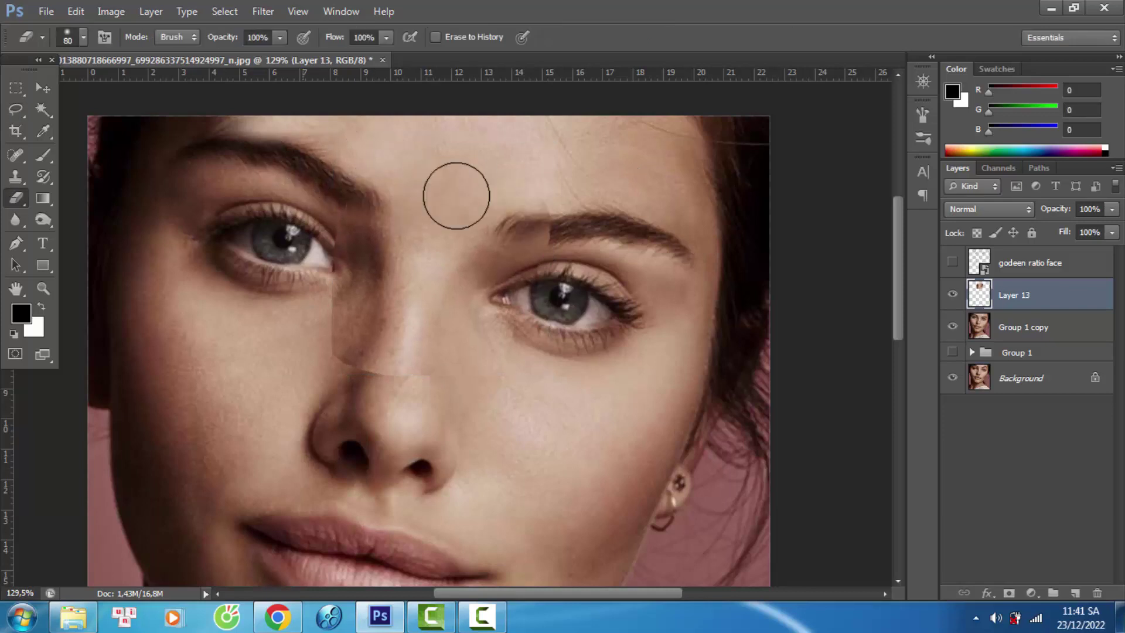
drag(525, 319, 313, 289)
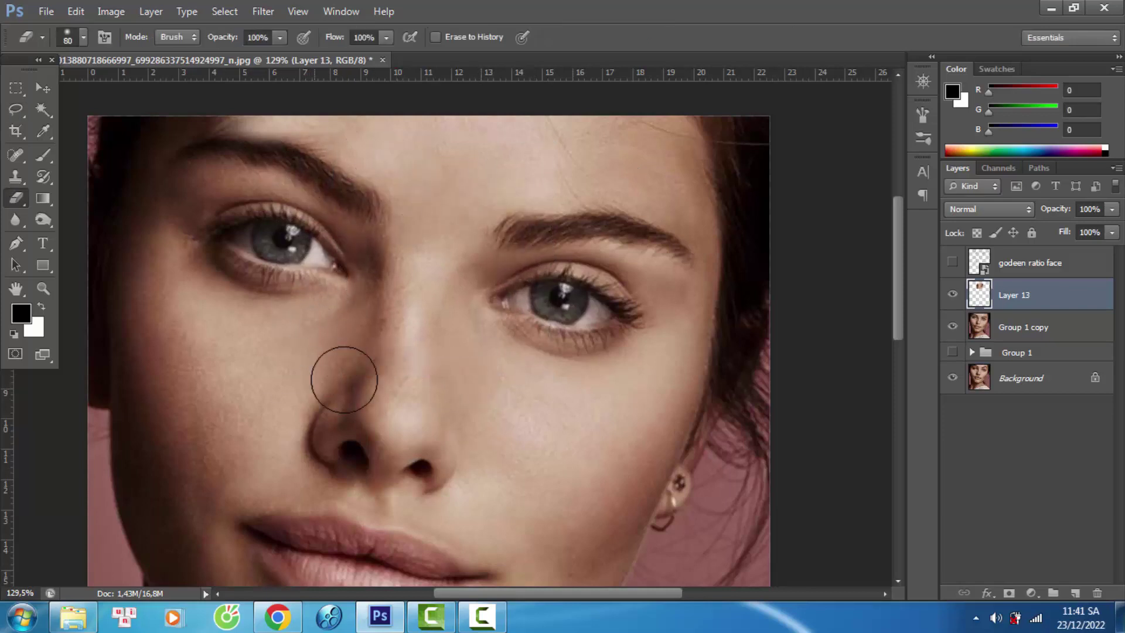
scroll(598, 251, down, 3)
scroll(509, 424, down, 2)
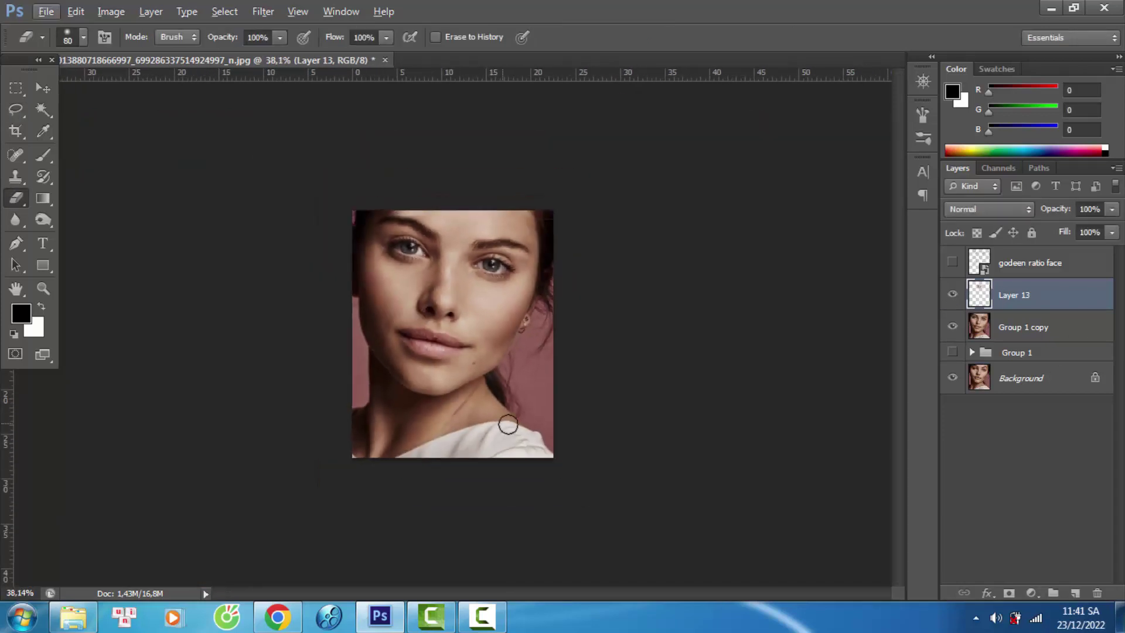
click(952, 263)
ctrl+click(1020, 327)
Step: Merge the nose patch into the face and dodge forehead, nose and under-eyes at 5% midtones
key(ctrl+e)
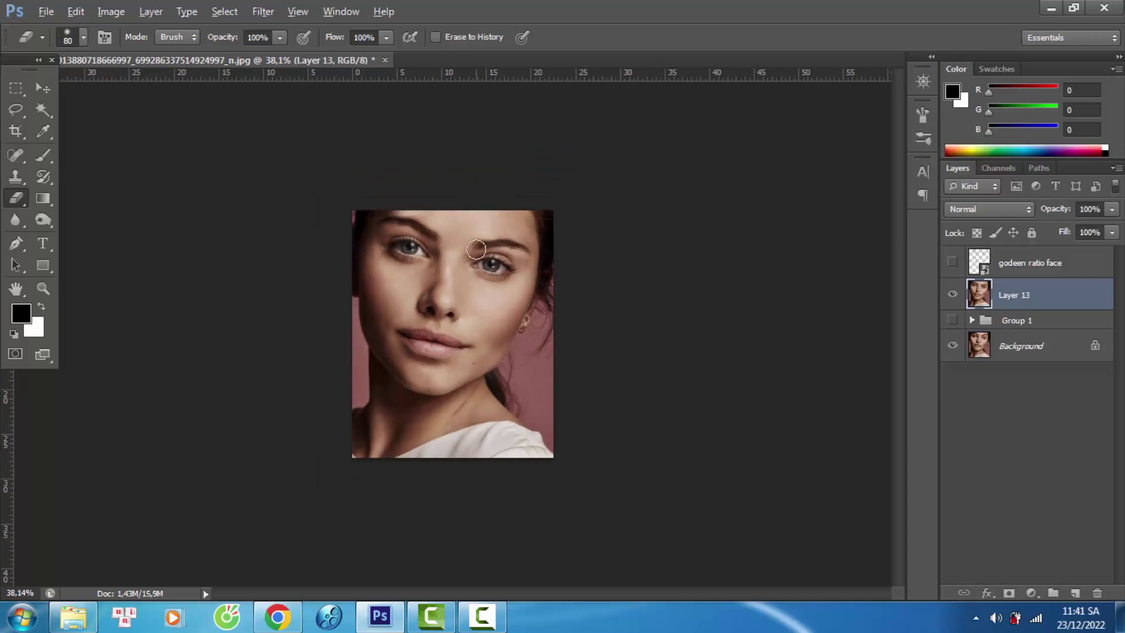
scroll(451, 334, up, 5)
click(952, 263)
click(43, 219)
click(114, 216)
scroll(487, 252, up, 3)
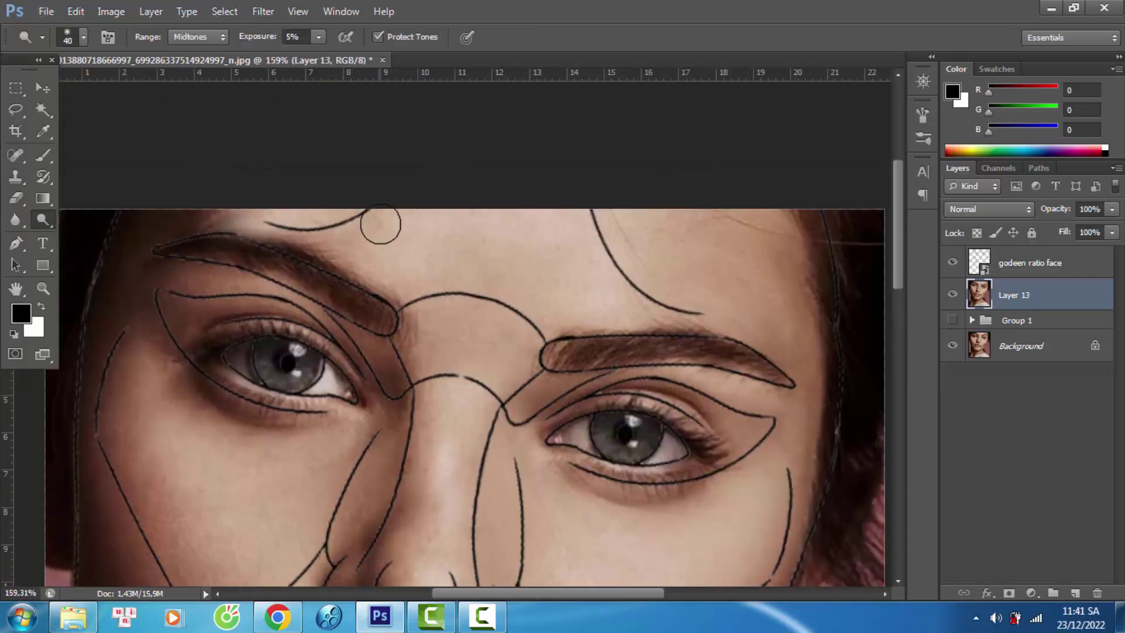
scroll(540, 285, down, 5)
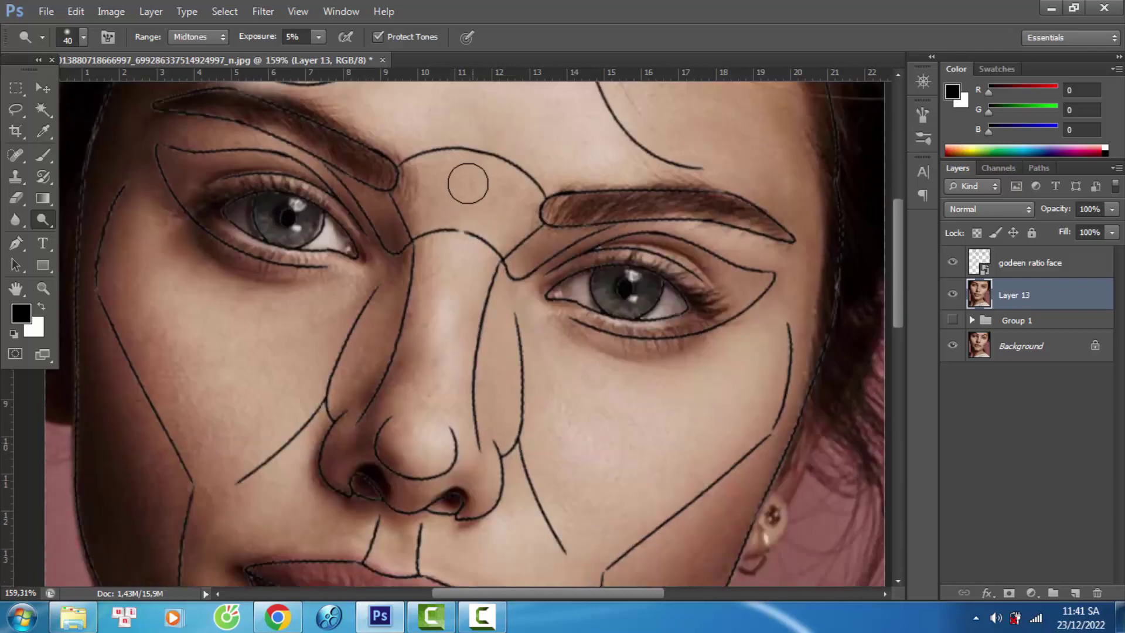
scroll(531, 261, down, 2)
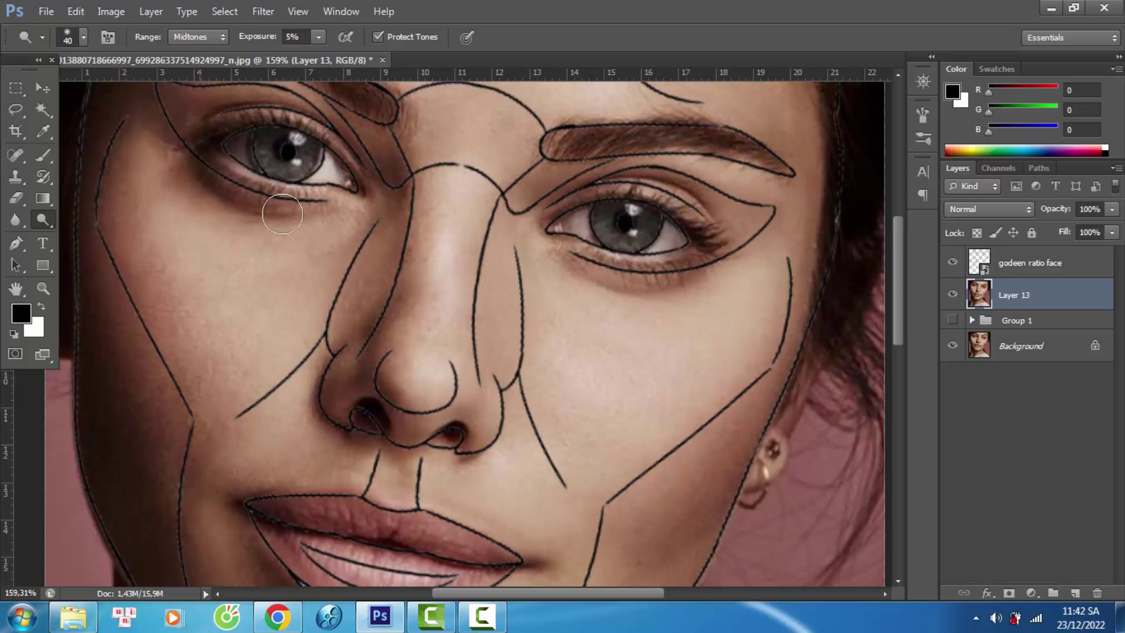
scroll(368, 354, down, 10)
scroll(353, 385, up, 12)
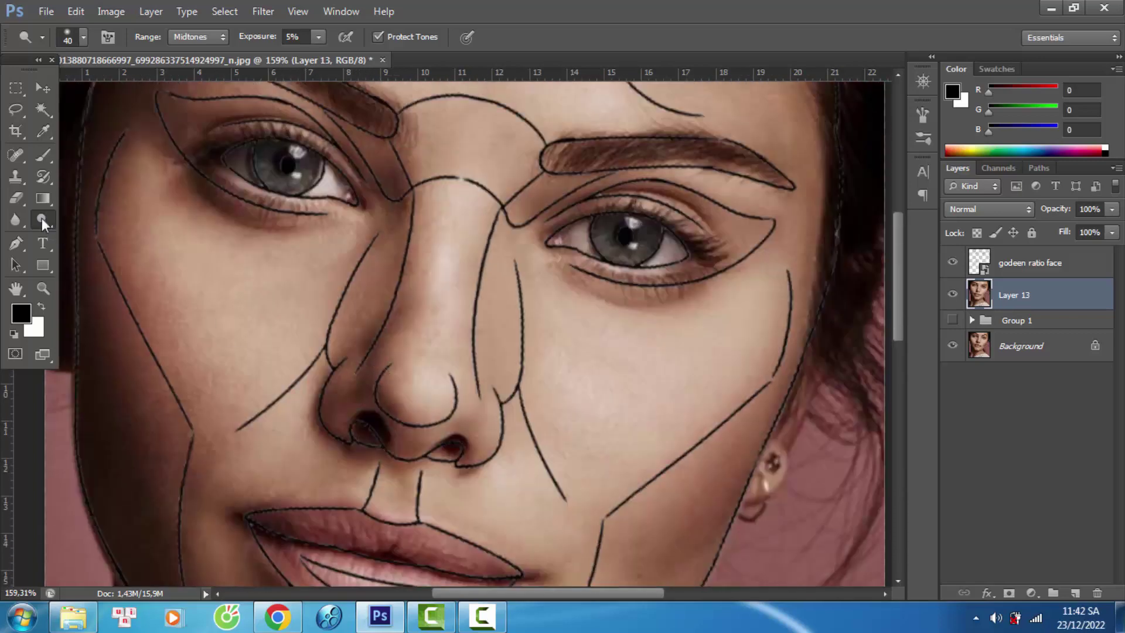
Step: Adjust cheek saturation with the Sponge Tool, fit on screen, and hide the overlay and Layer 13
key(shift+o)
key(shift+o)
scroll(445, 222, down, 1)
scroll(502, 221, down, 10)
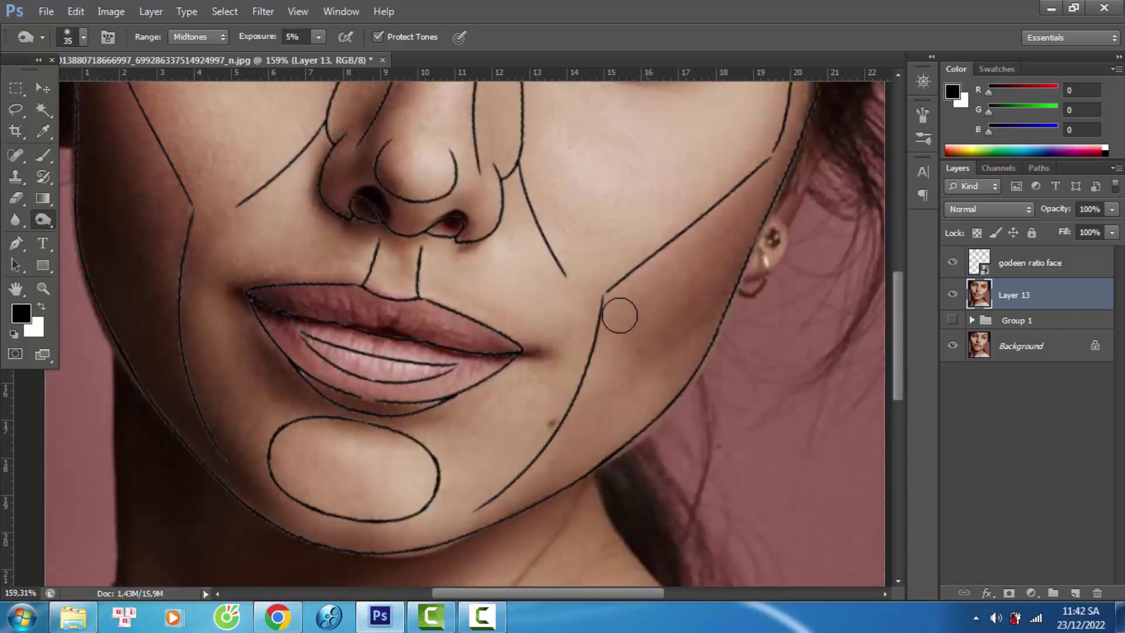
scroll(143, 264, up, 2)
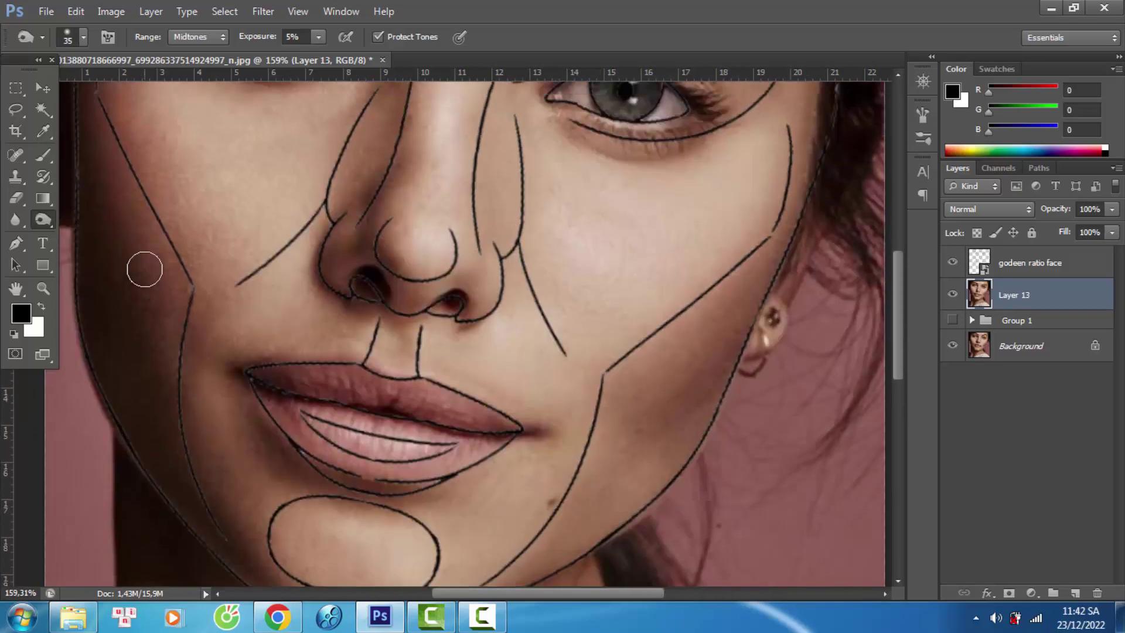
scroll(72, 171, up, 2)
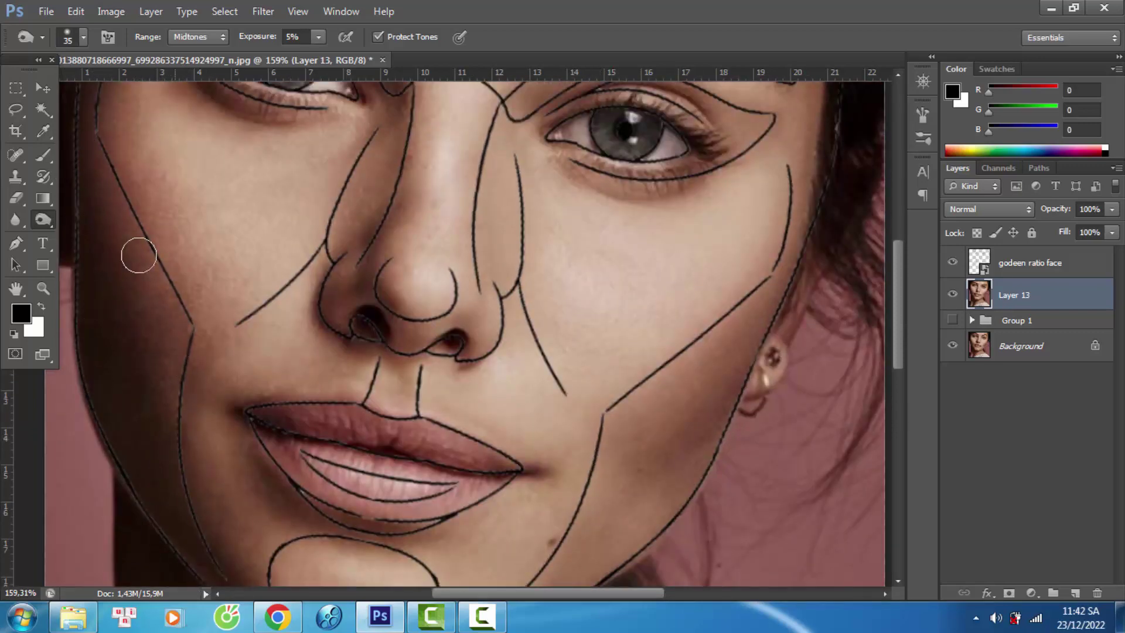
key(ctrl+0)
drag(952, 263, 952, 295)
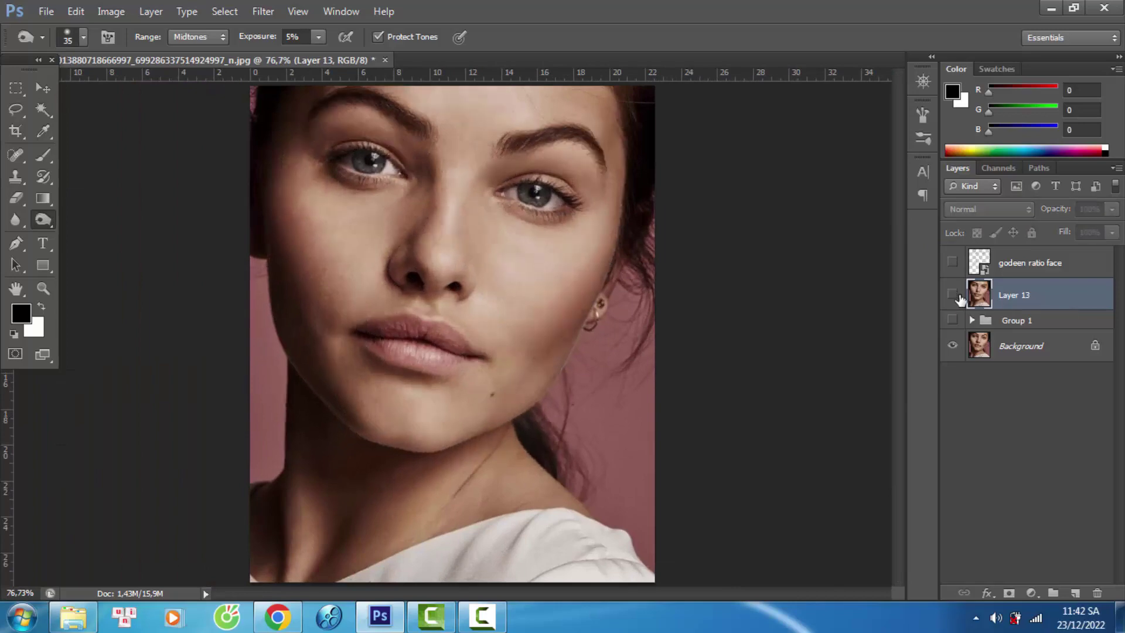
Step: Turn Layer 13 back on to compare the retouched face with the original
click(952, 295)
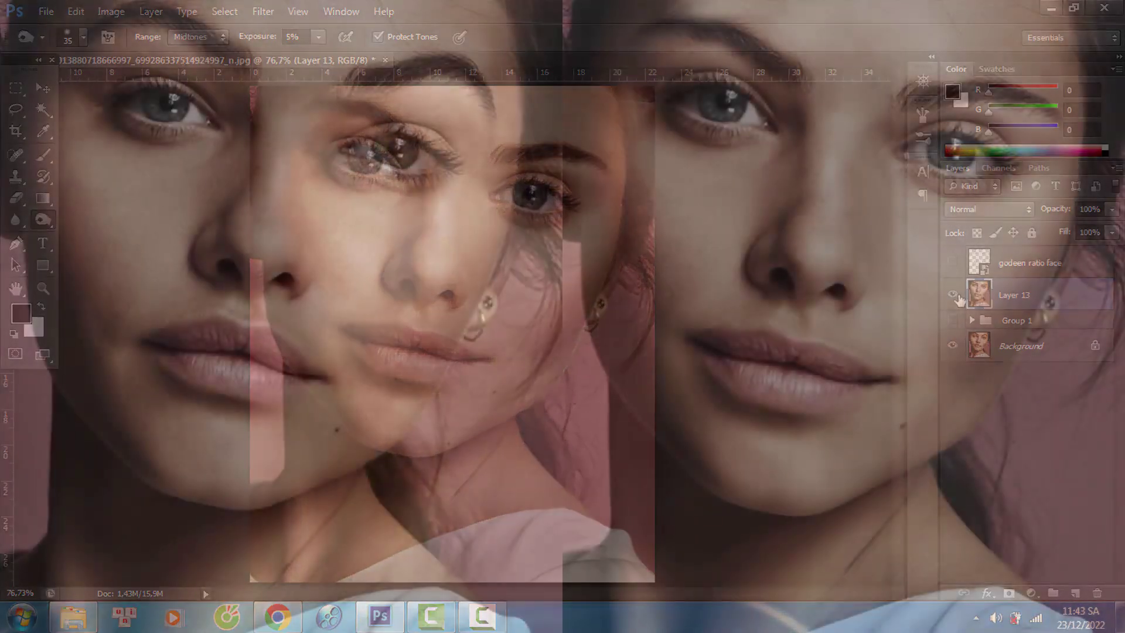